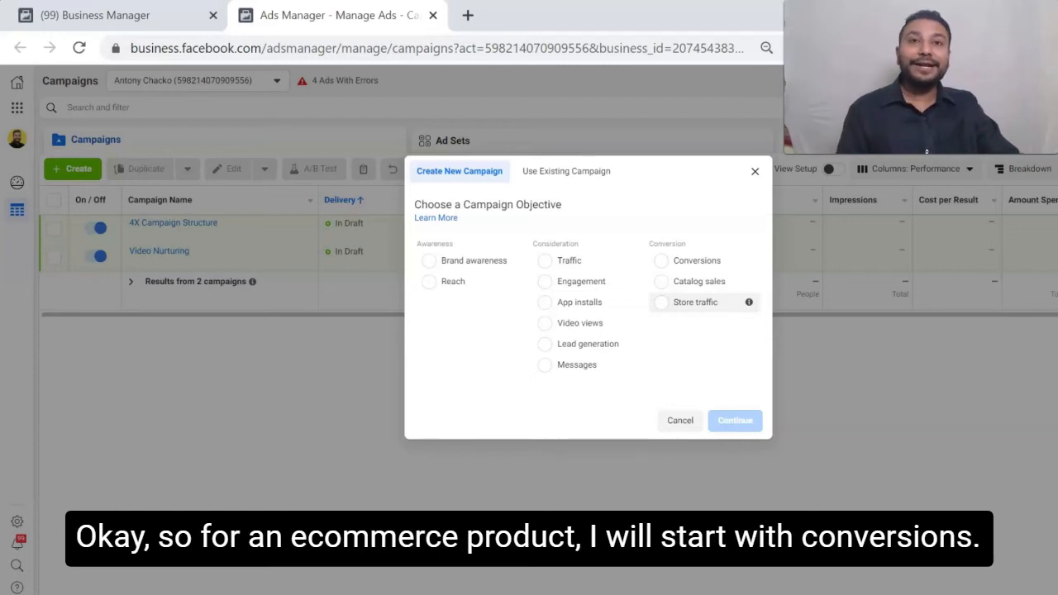
# - Create a new campaign with the Conversions objective and name it Test Campaign
pyautogui.click(697, 261)
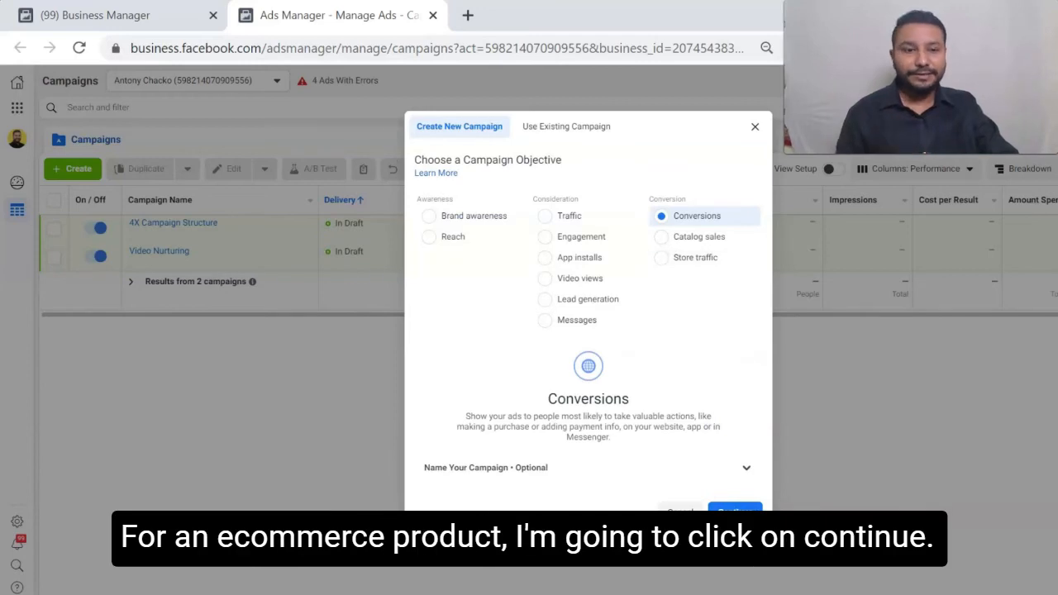
pyautogui.click(735, 511)
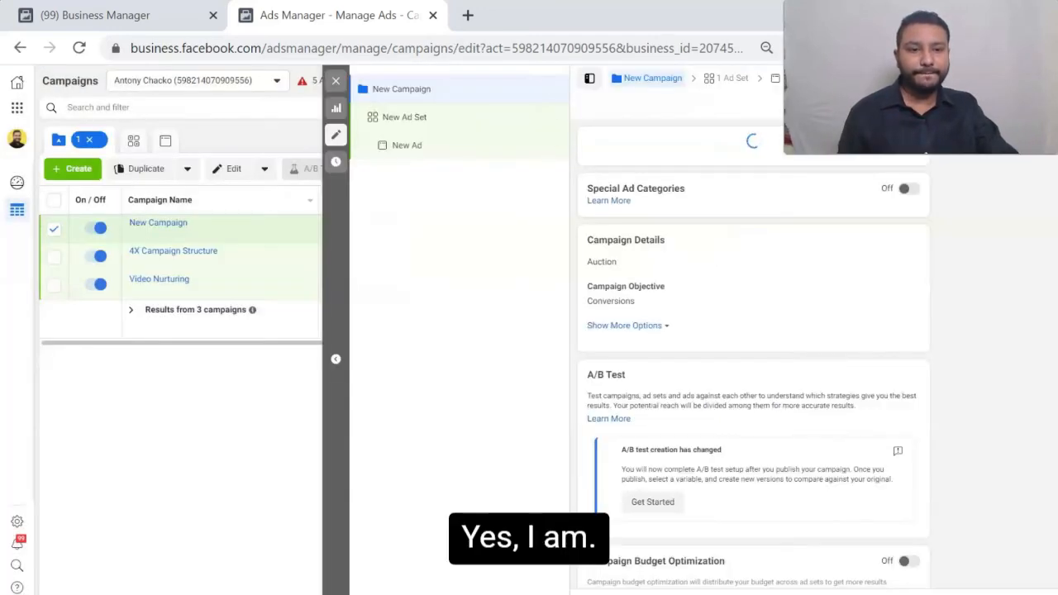
pyautogui.click(702, 170)
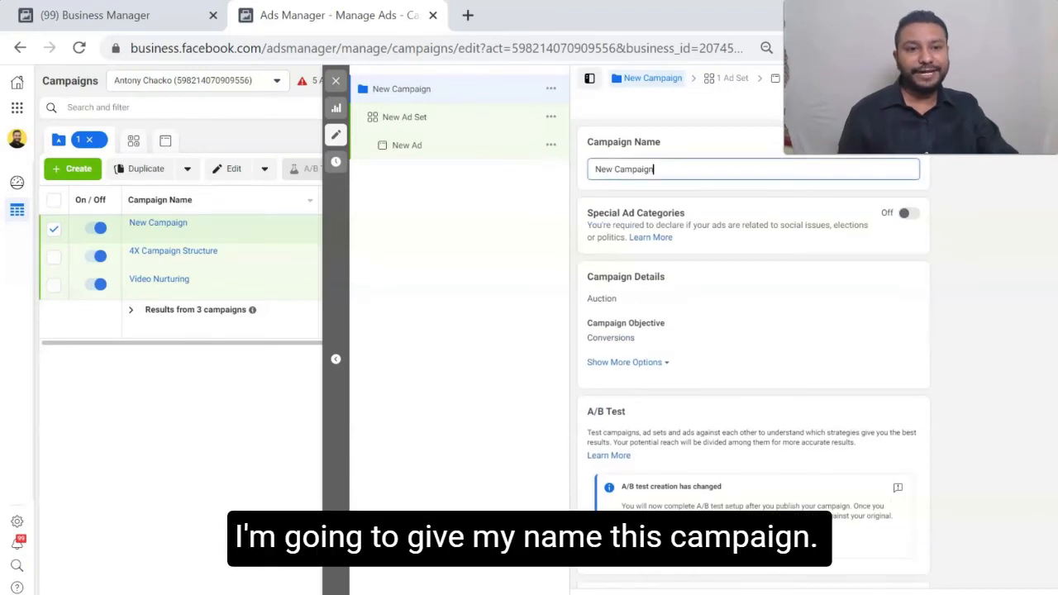
pyautogui.hotkey('ctrl', 'a')
pyautogui.press('BackSpace')
pyautogui.write('Test Campai')
pyautogui.write('gn')
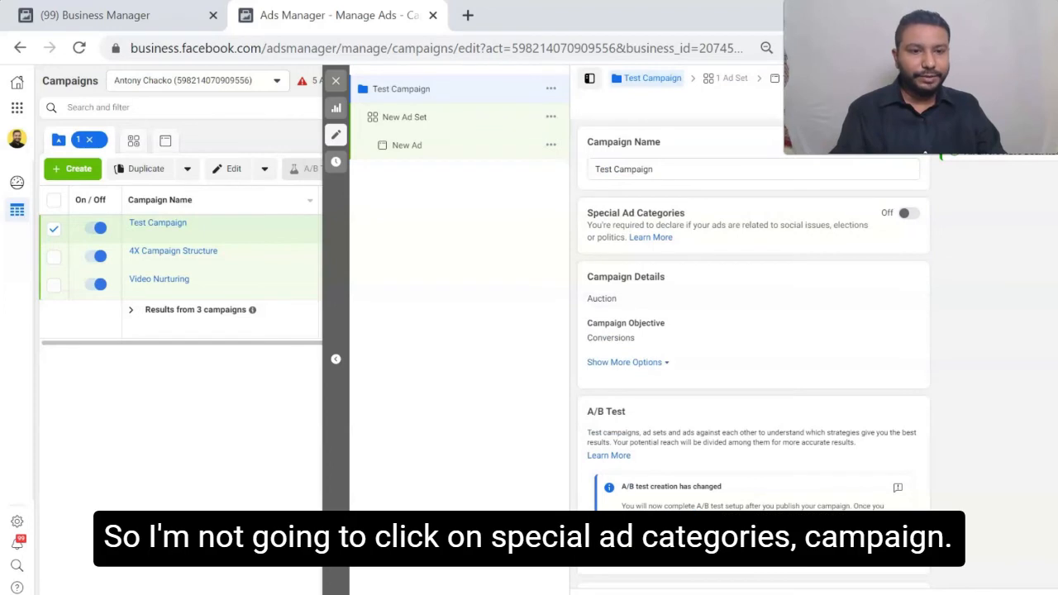
# - Turn on Campaign Budget Optimization for the campaign and set its daily budget to ₹500
pyautogui.scroll(-1, 752, 331)
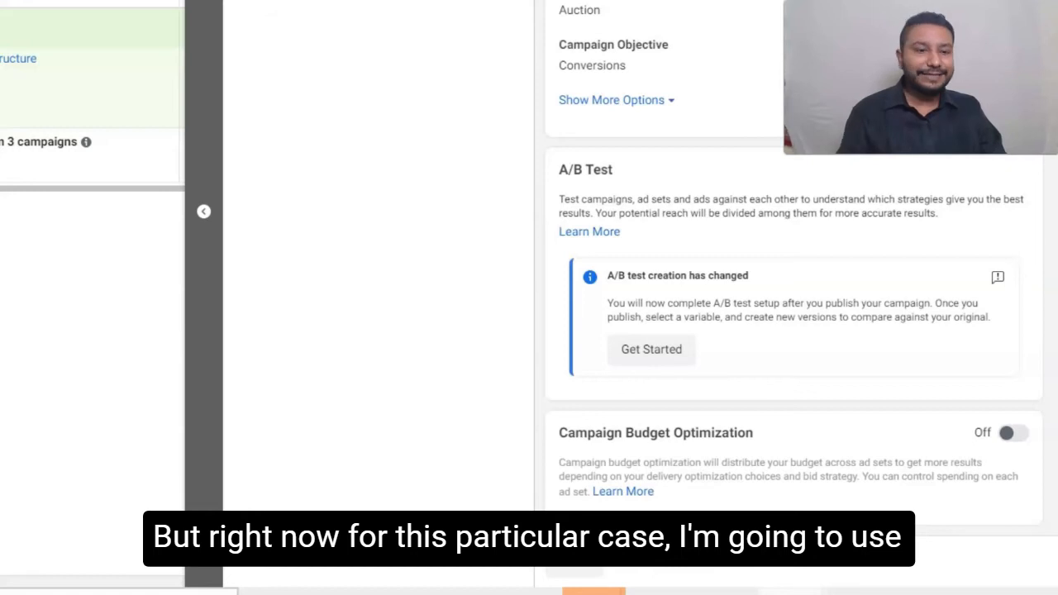
pyautogui.click(1014, 434)
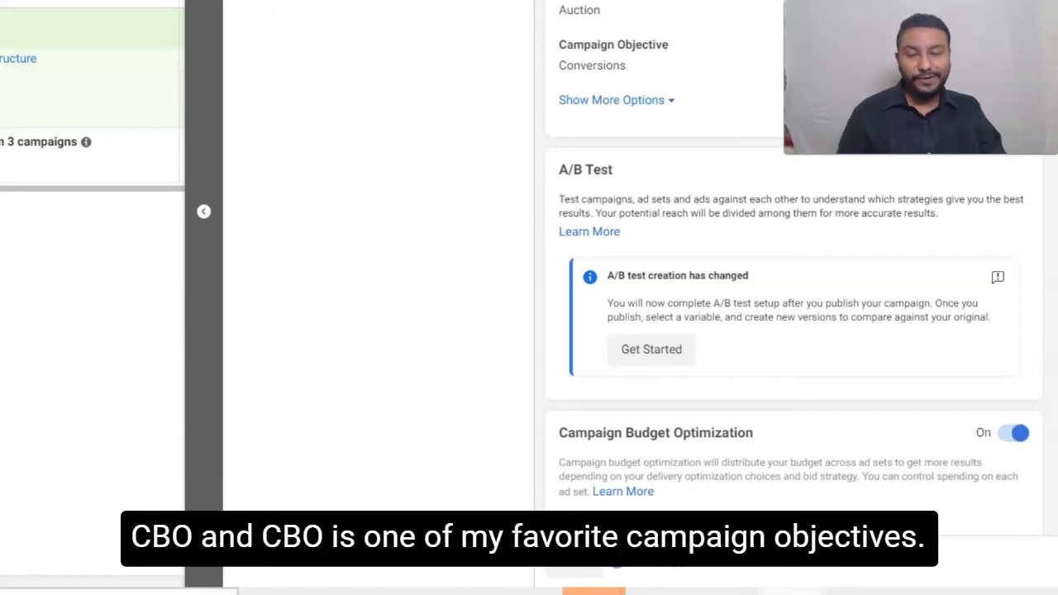
pyautogui.scroll(-2, 794, 331)
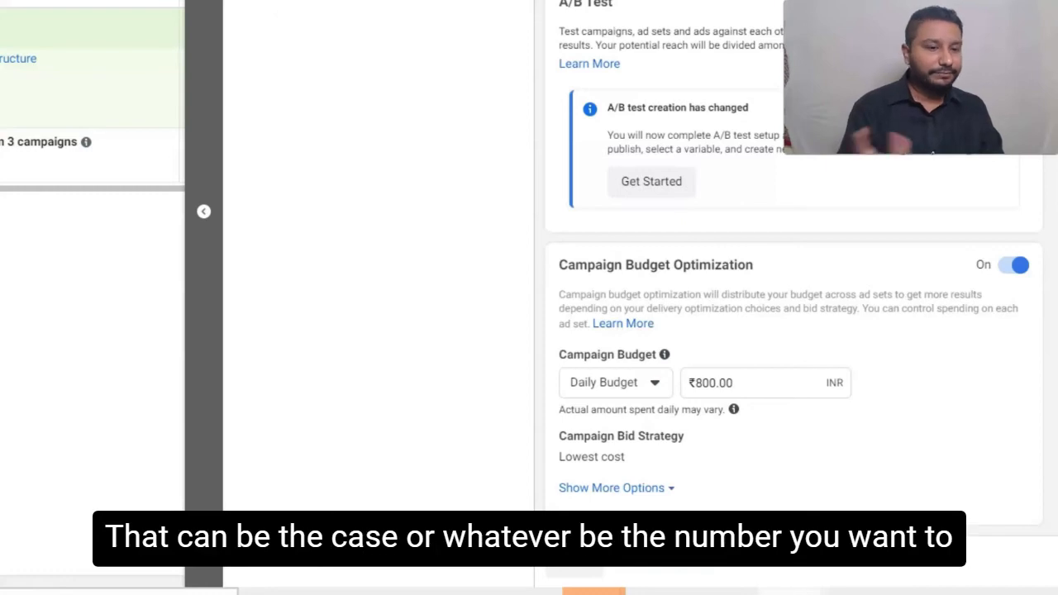
pyautogui.click(703, 383)
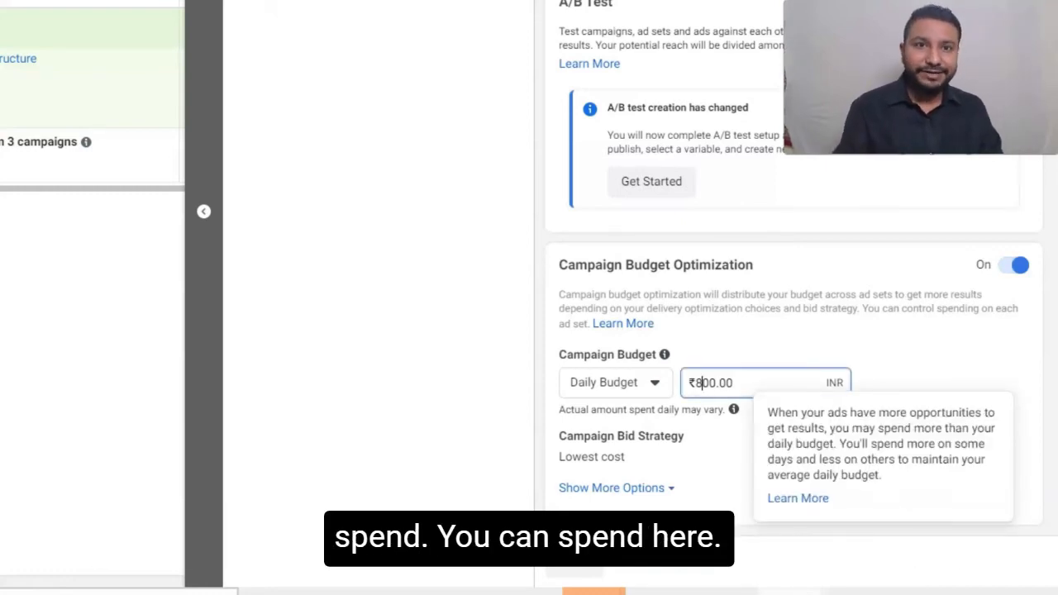
pyautogui.press('BackSpace')
pyautogui.write('5')
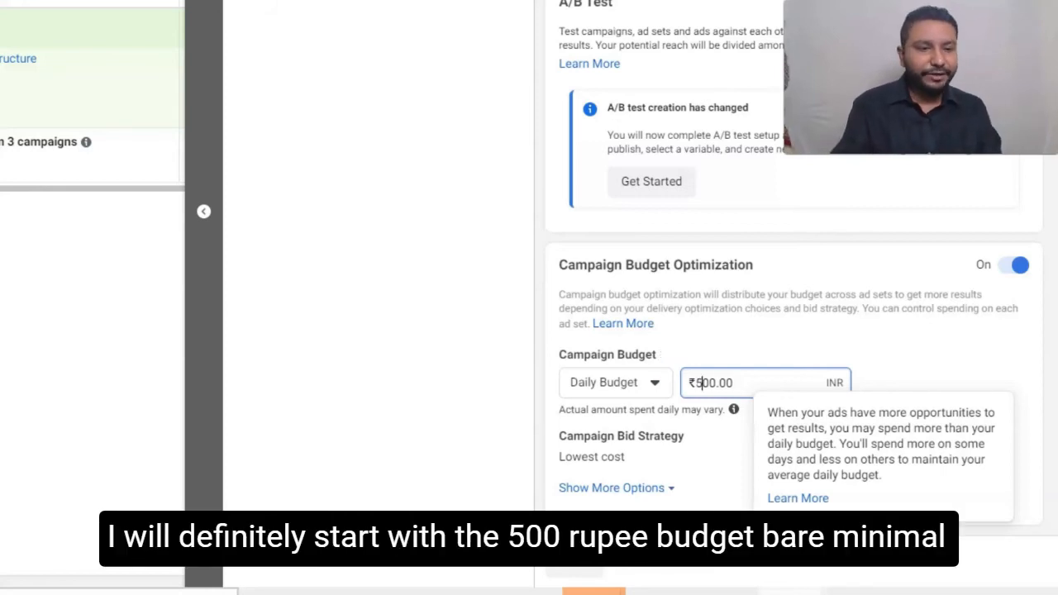
pyautogui.press('Tab')
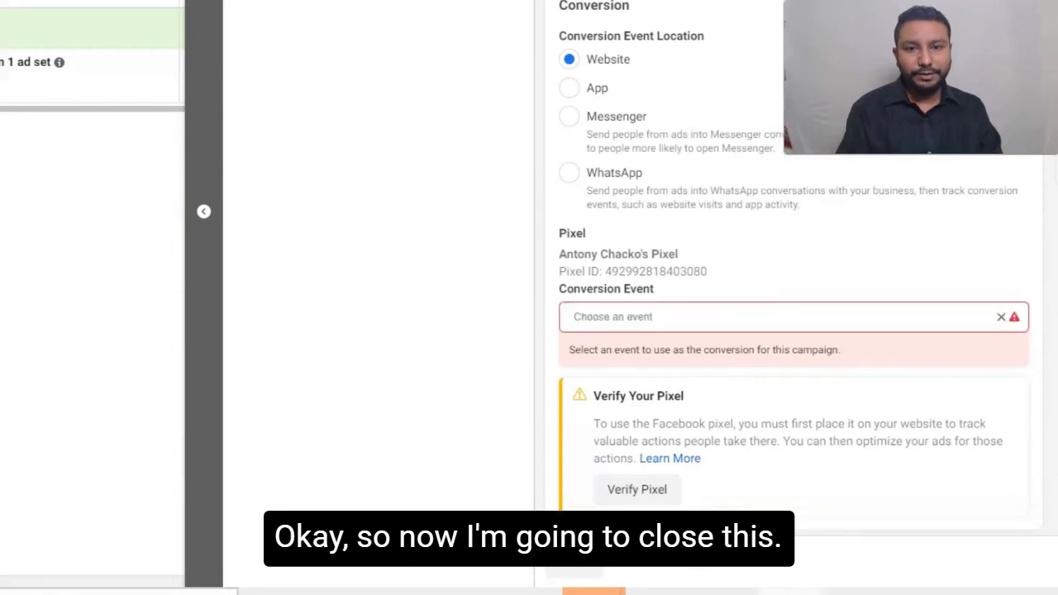
# - Close the ad set editor, return to the campaign list and open the ad sets of Test Campaign
pyautogui.click(574, 569)
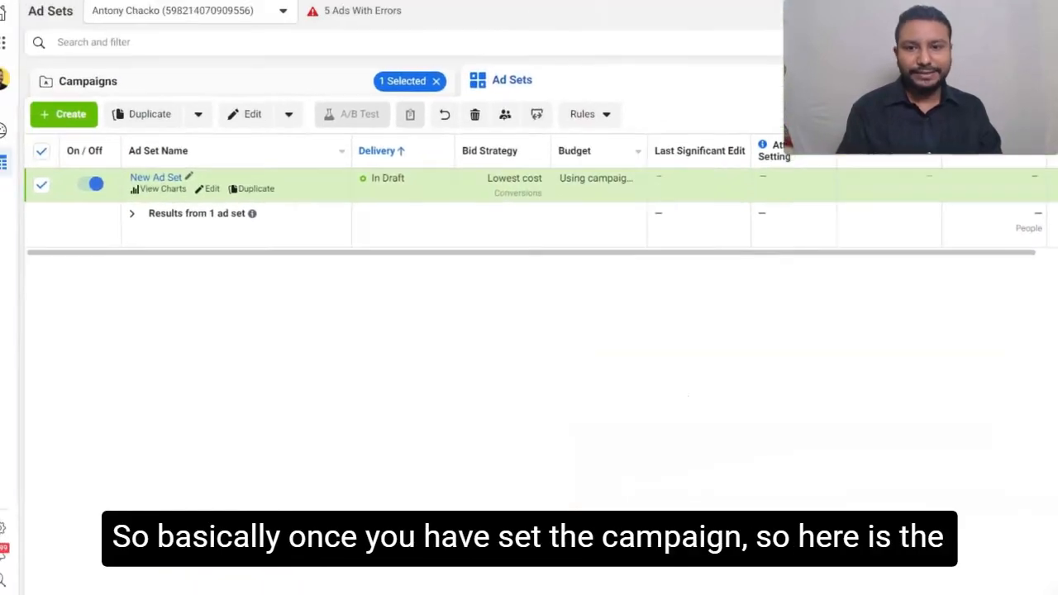
pyautogui.click(873, 96)
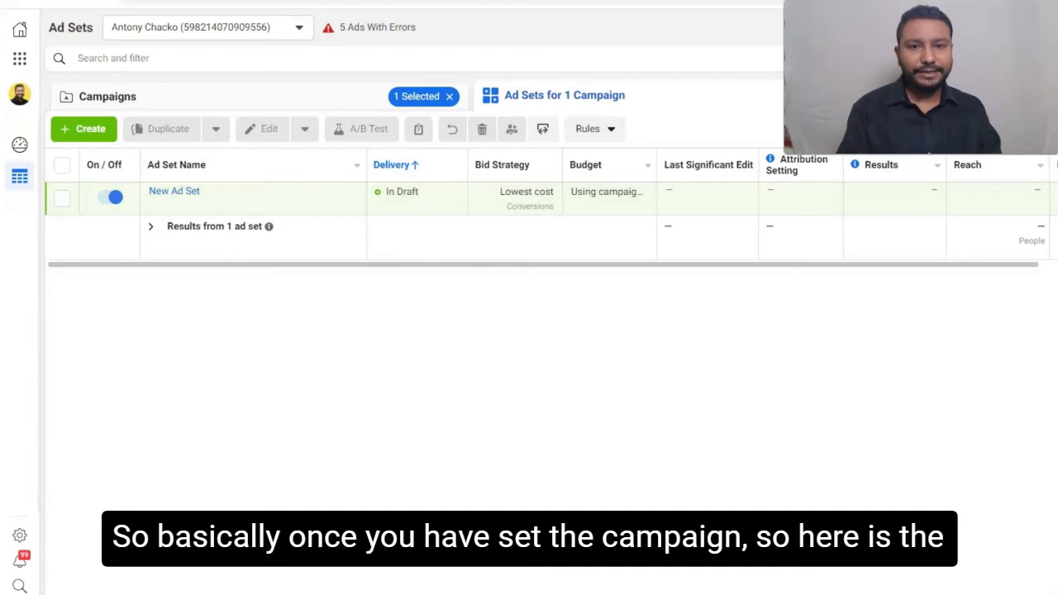
pyautogui.click(108, 97)
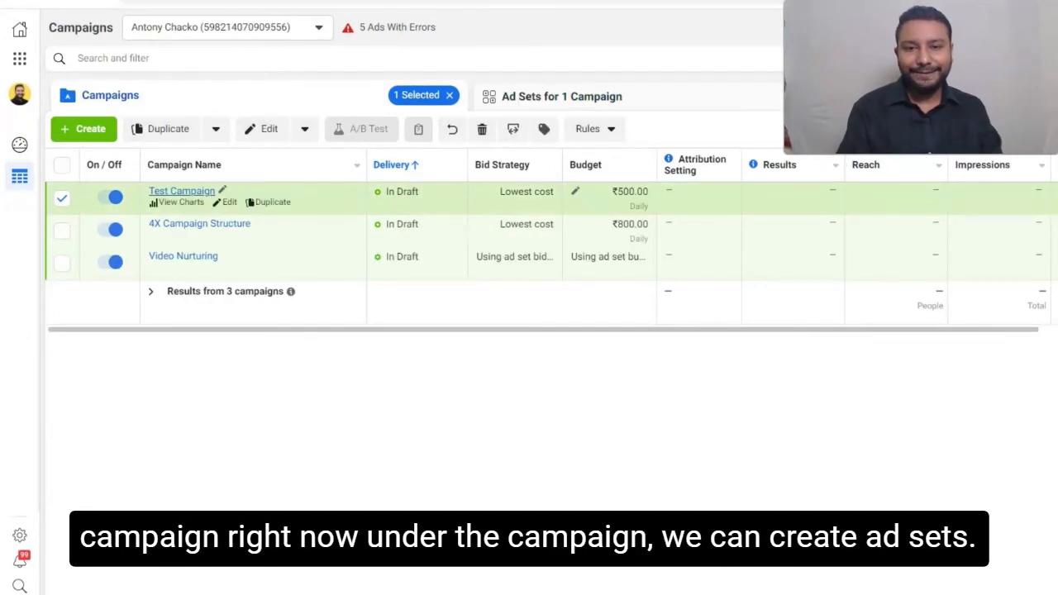
pyautogui.click(180, 191)
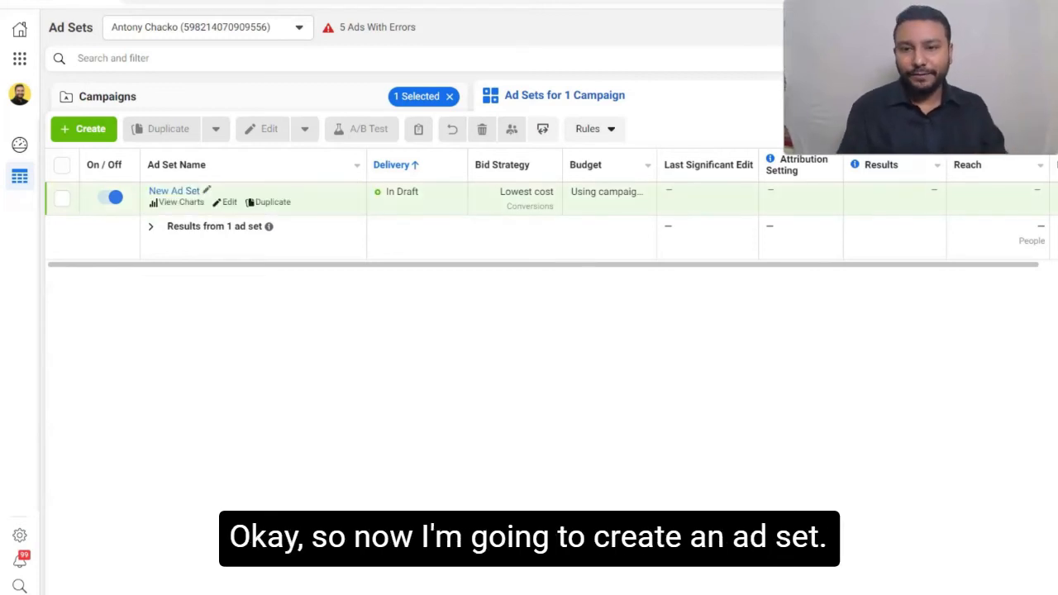
# - Create an additional ad set named Interested in Skin Care, with a new ad, inside the existing Test Campaign
pyautogui.click(62, 198)
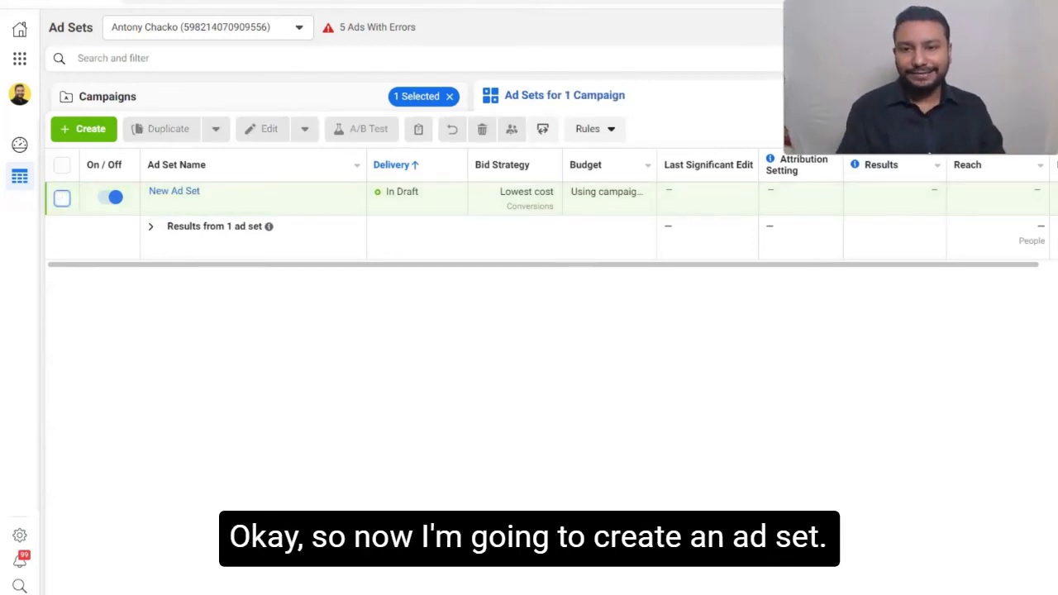
pyautogui.click(83, 129)
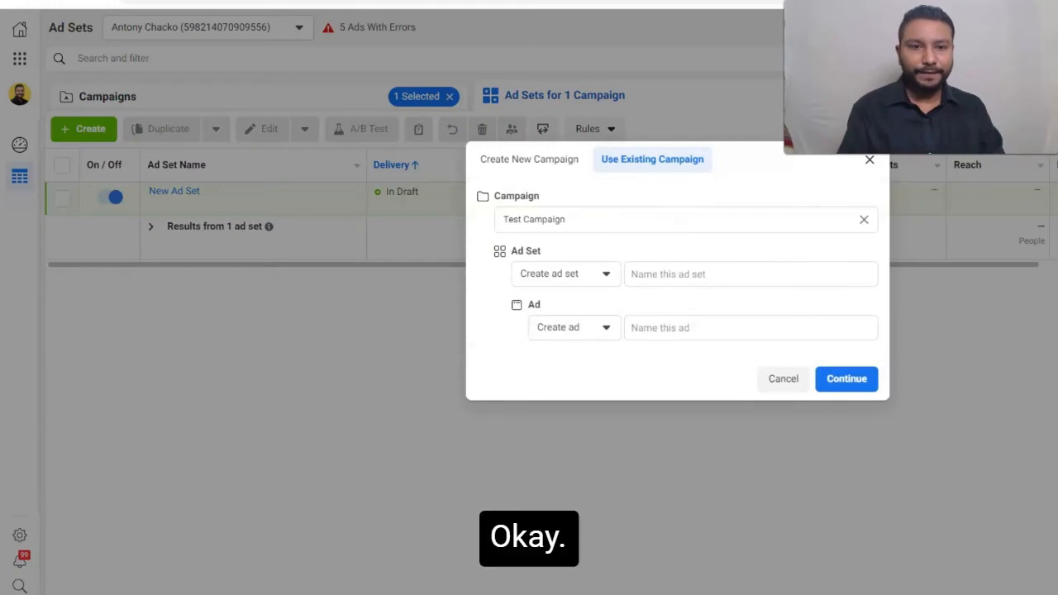
pyautogui.click(751, 274)
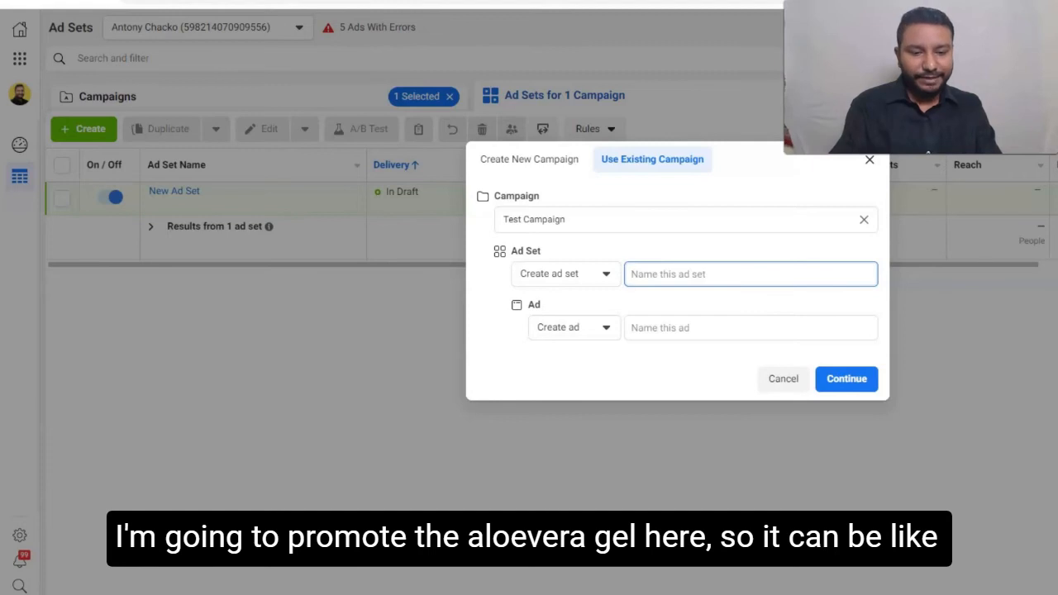
pyautogui.write('In')
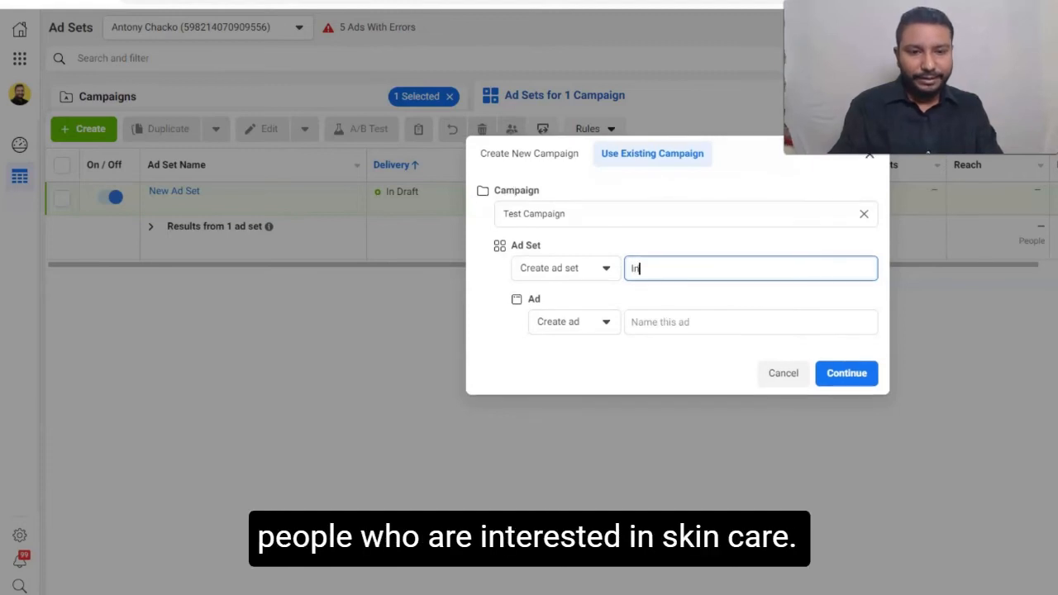
pyautogui.write('terested')
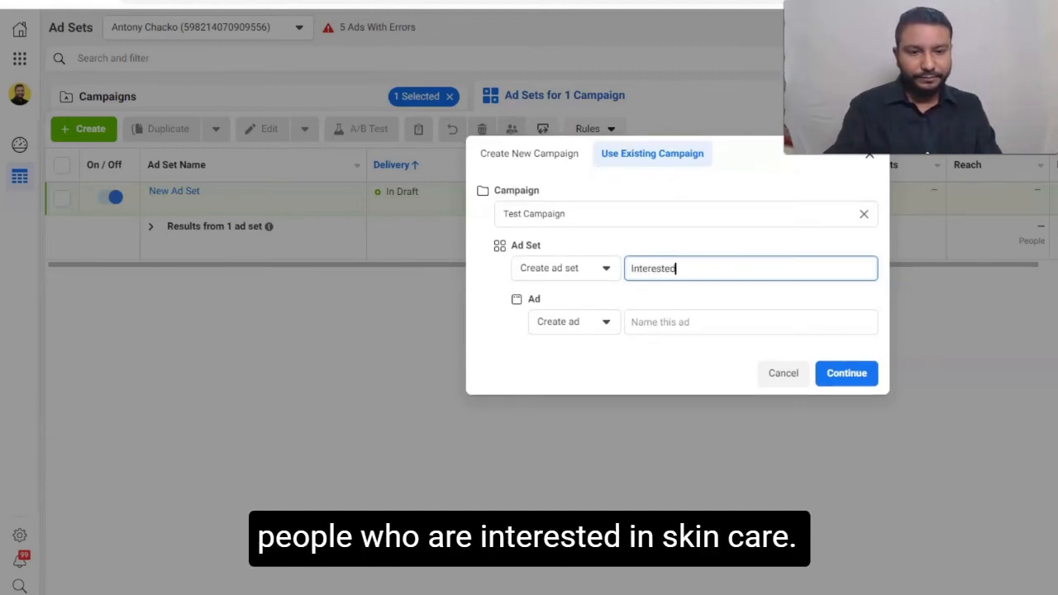
pyautogui.write(' in Skin')
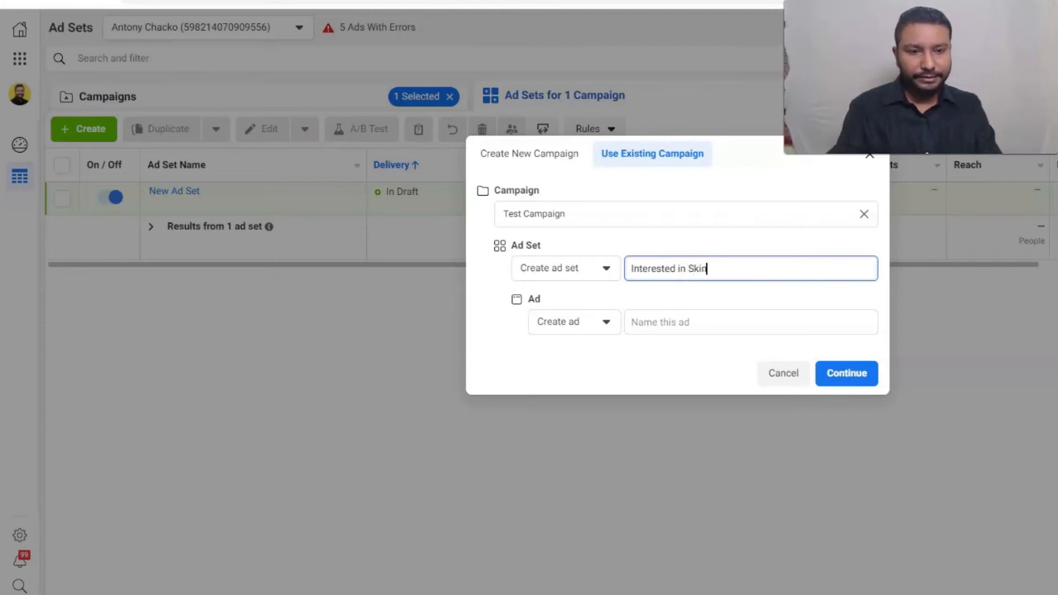
pyautogui.write(' Care')
pyautogui.press('Return')
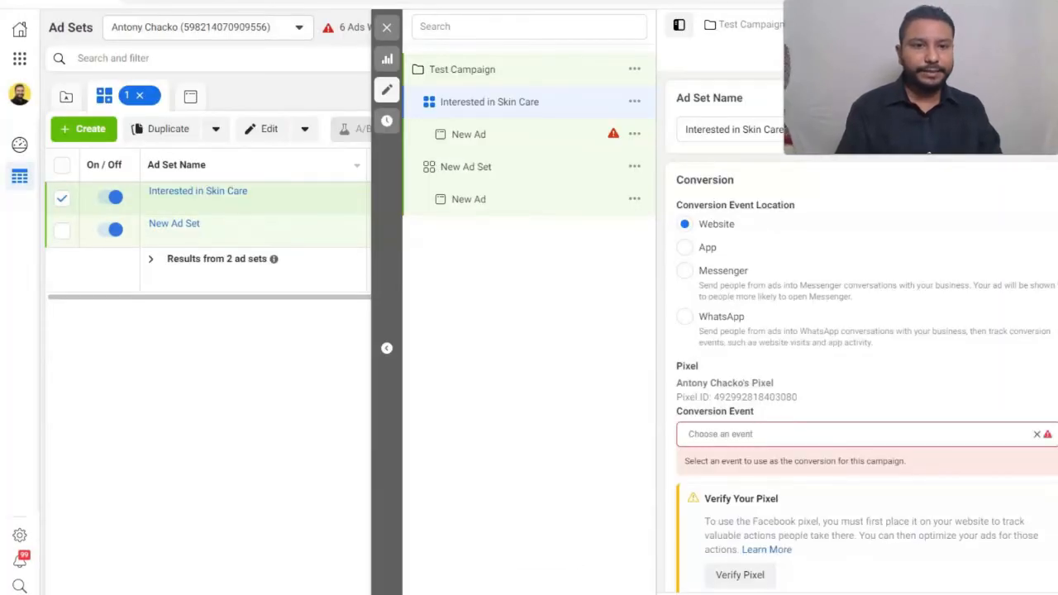
# - Keep Website as the conversion event location and choose Purchase as the ad set's conversion event
pyautogui.scroll(-2, 860, 330)
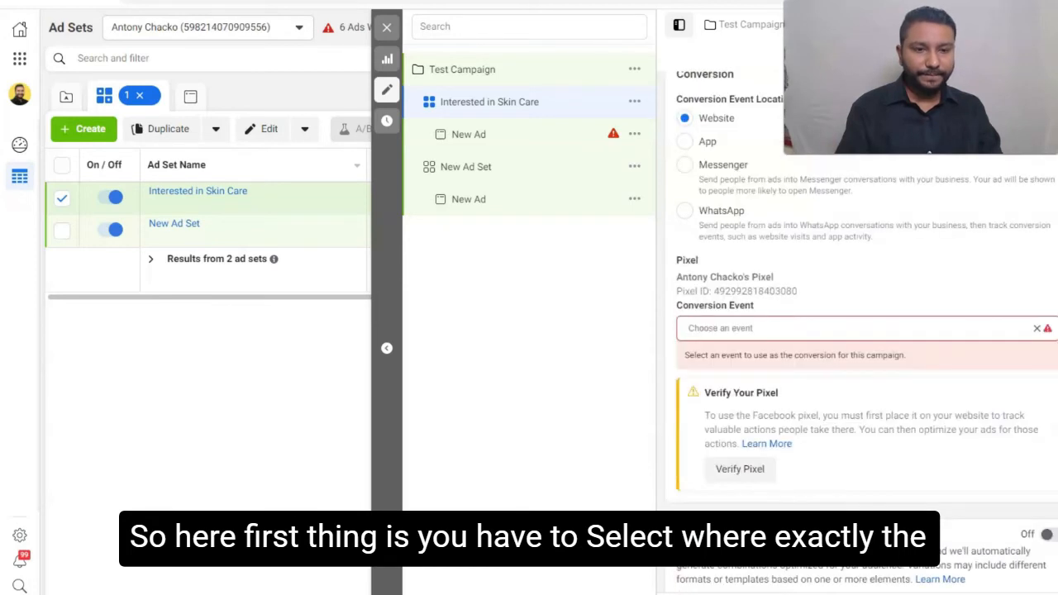
pyautogui.scroll(2, 860, 331)
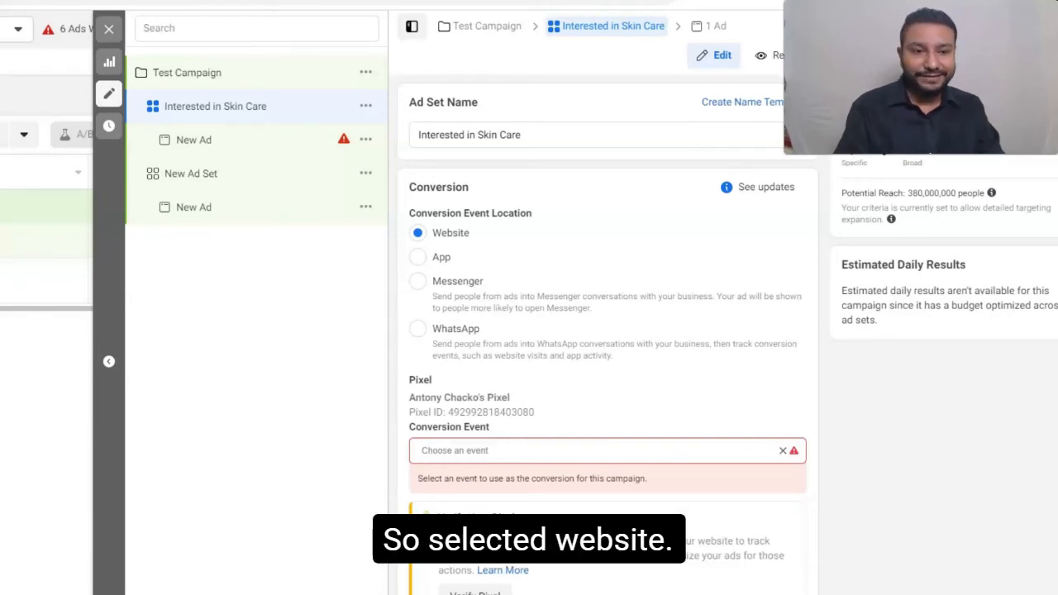
pyautogui.scroll(-1, 608, 339)
pyautogui.scroll(1, 608, 339)
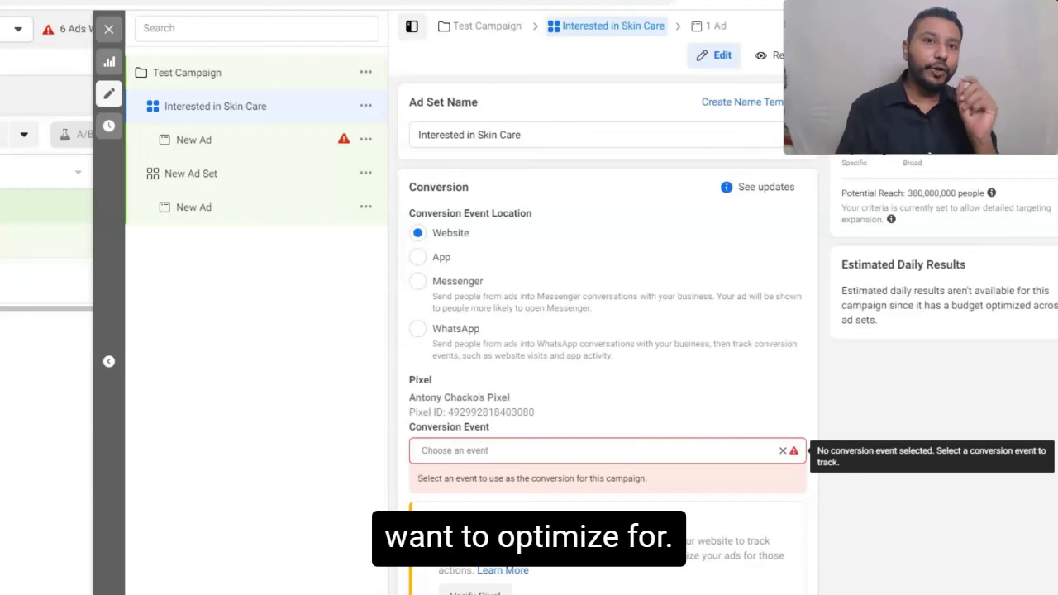
pyautogui.click(595, 451)
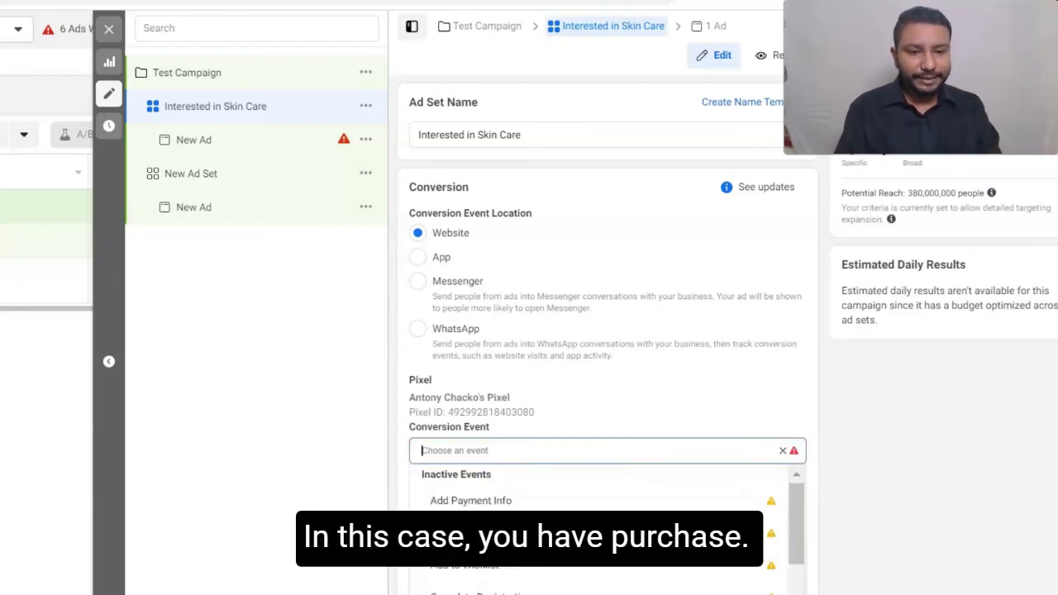
pyautogui.write('purc')
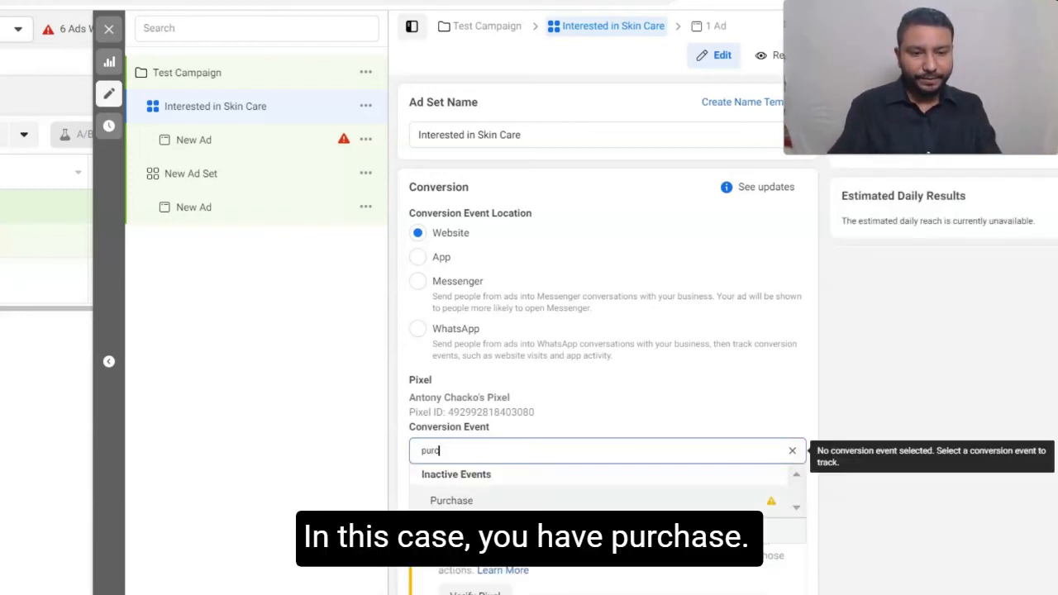
pyautogui.press('Return')
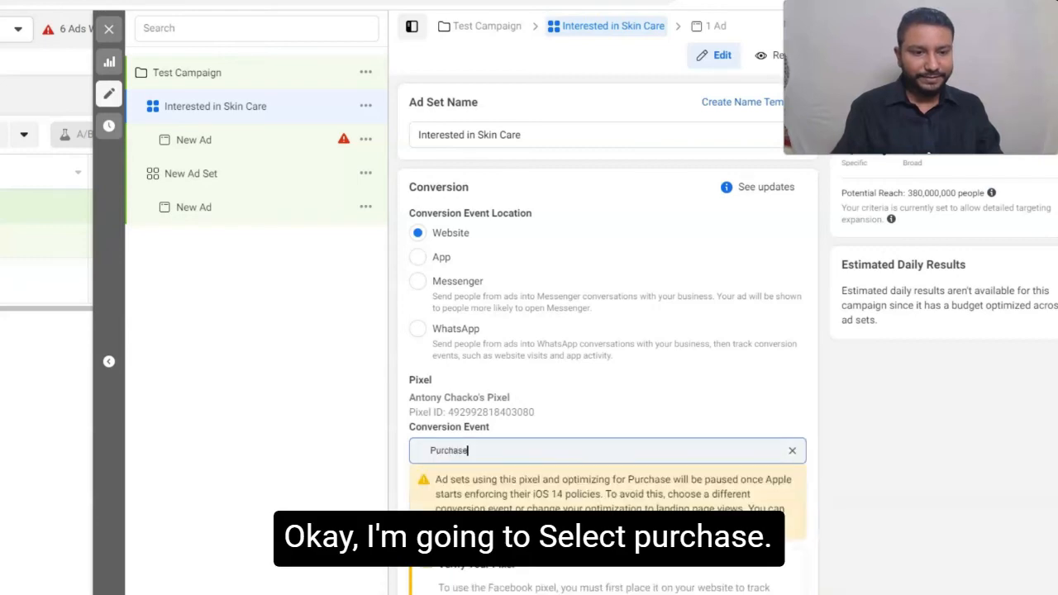
# - Set the start date of the Interested in Skin Care ad set to Apr 8, 2021
pyautogui.scroll(-5, 607, 330)
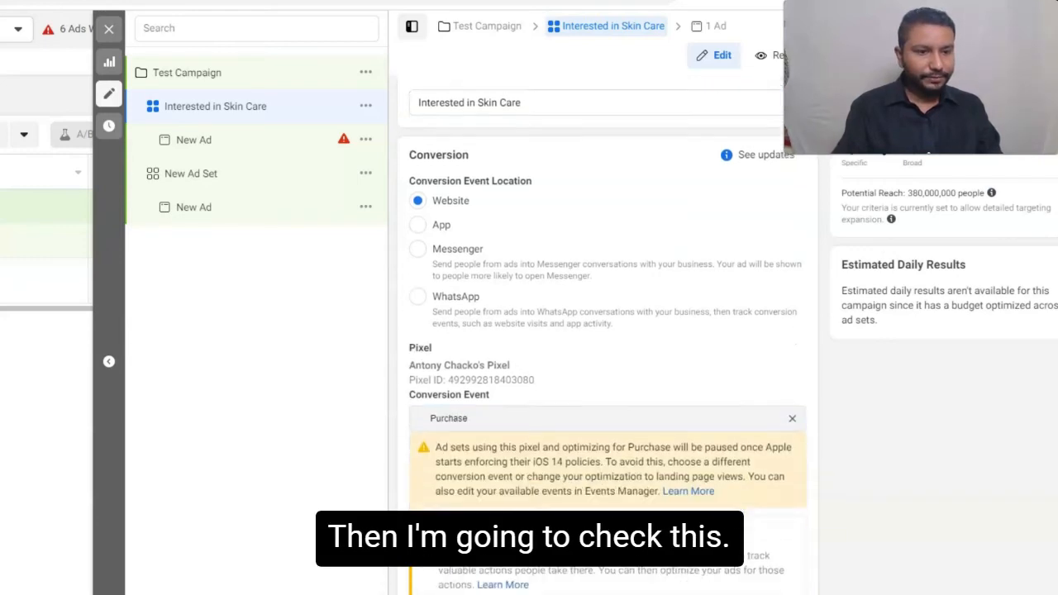
pyautogui.scroll(-3, 607, 331)
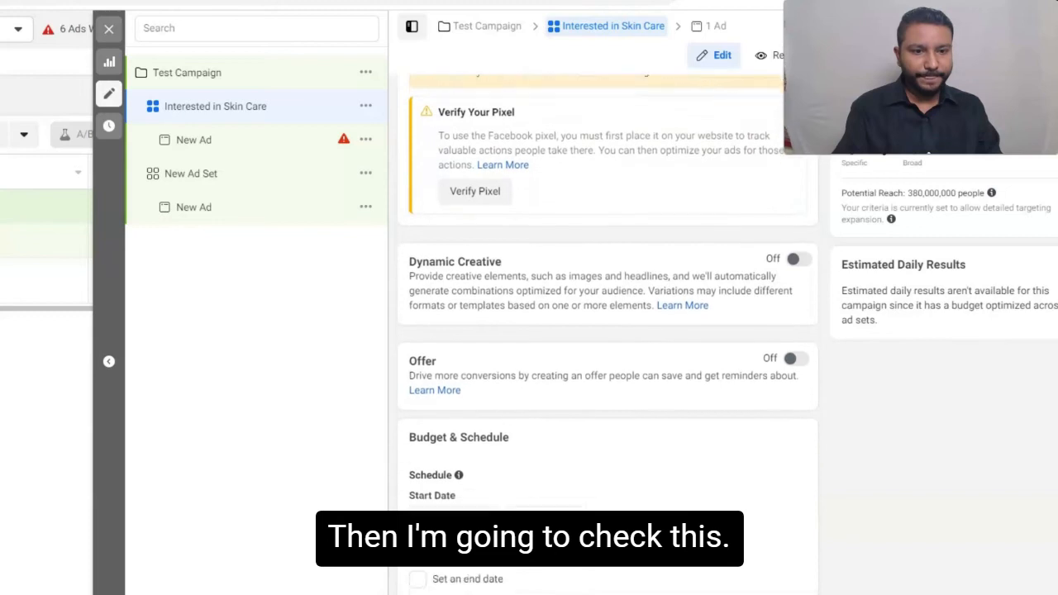
pyautogui.scroll(-2, 608, 331)
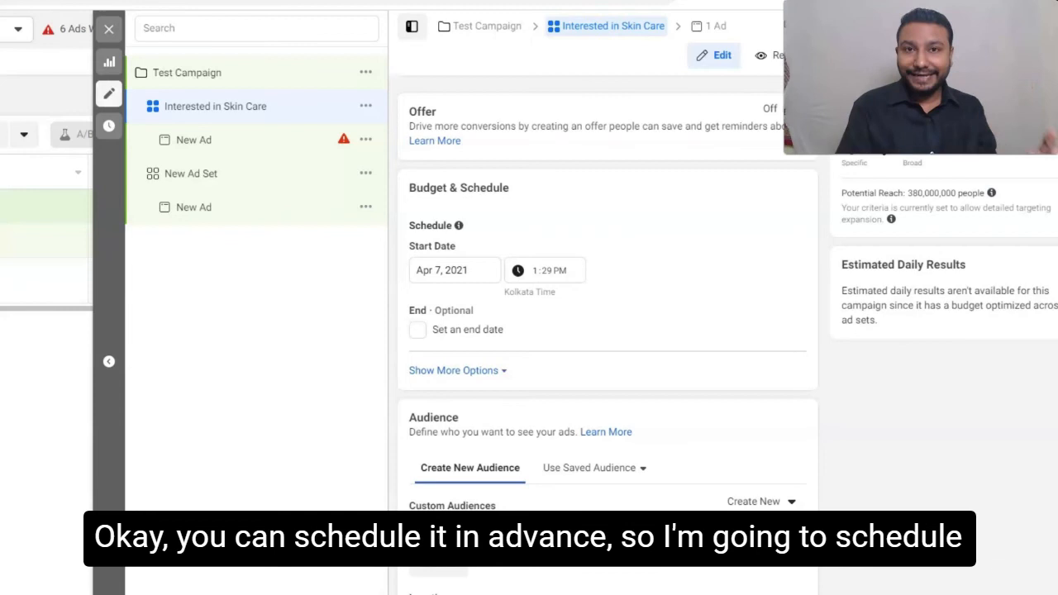
pyautogui.click(455, 270)
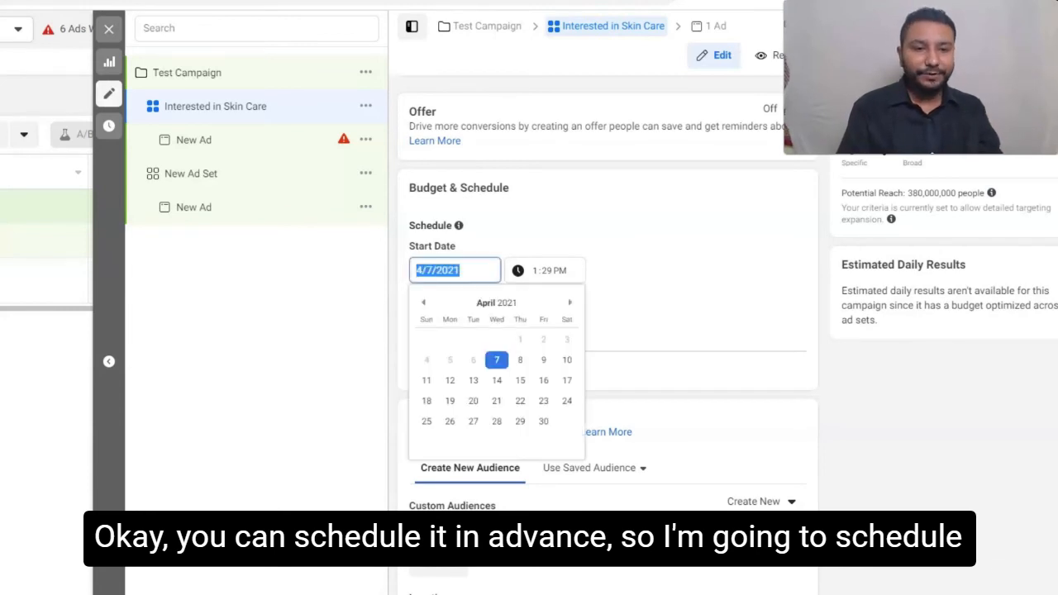
pyautogui.click(521, 360)
# - Set the ad set's scheduled start time to 12:00 AM
pyautogui.click(547, 270)
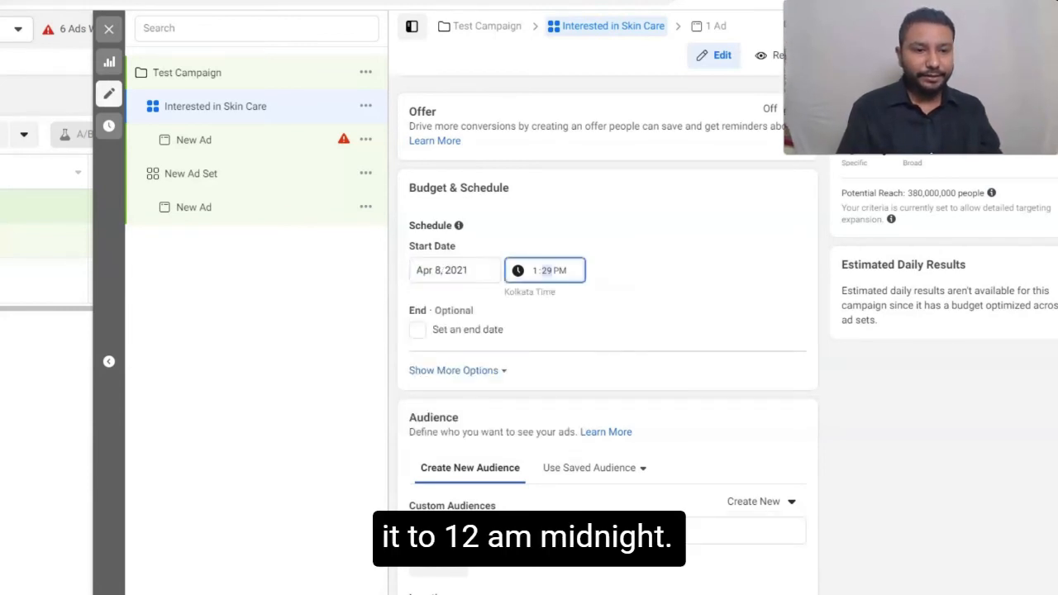
pyautogui.click(534, 271)
pyautogui.write('2')
pyautogui.click(535, 271)
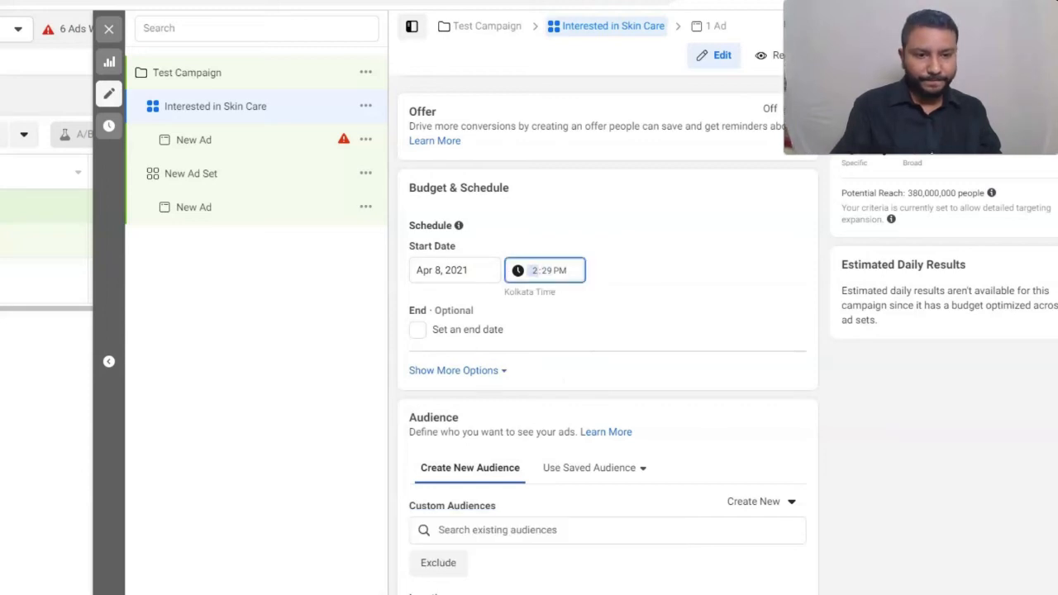
pyautogui.click(547, 270)
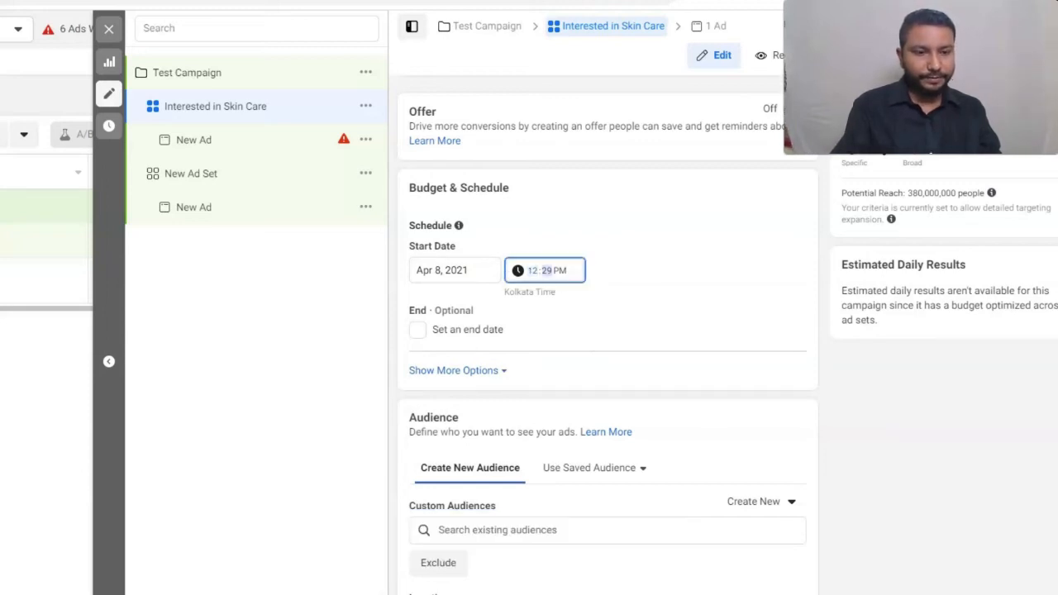
pyautogui.write('00')
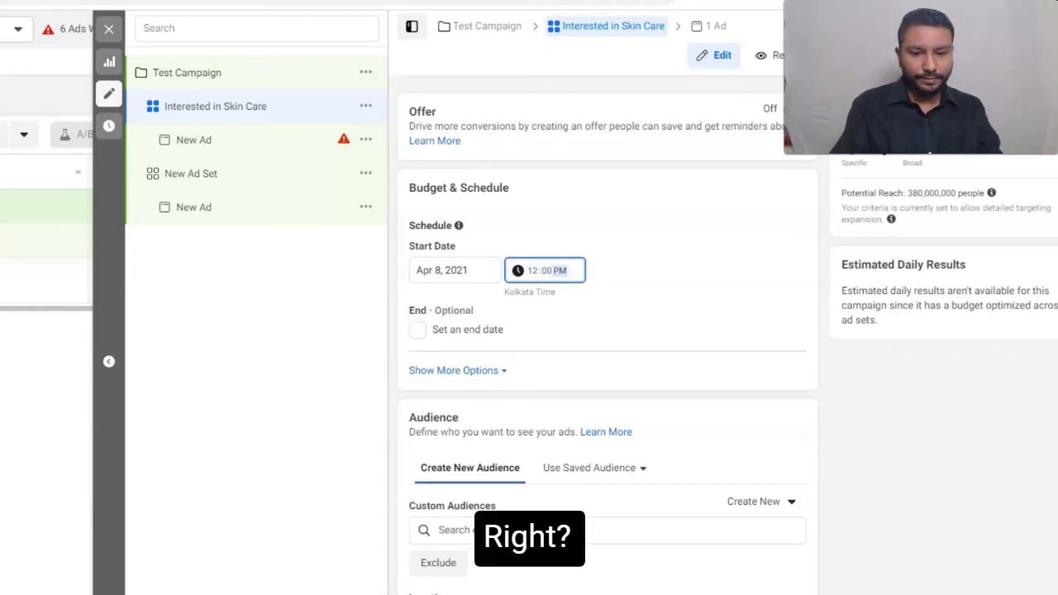
pyautogui.press('Return')
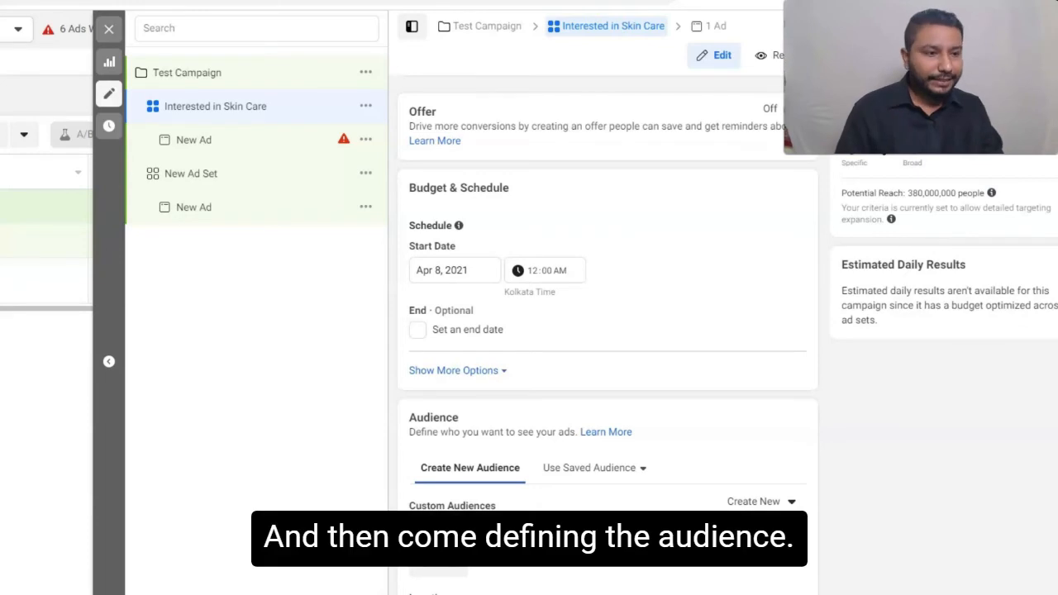
# - Set the audience's maximum age to 45 and keep the gender targeting on All
pyautogui.scroll(-4, 608, 330)
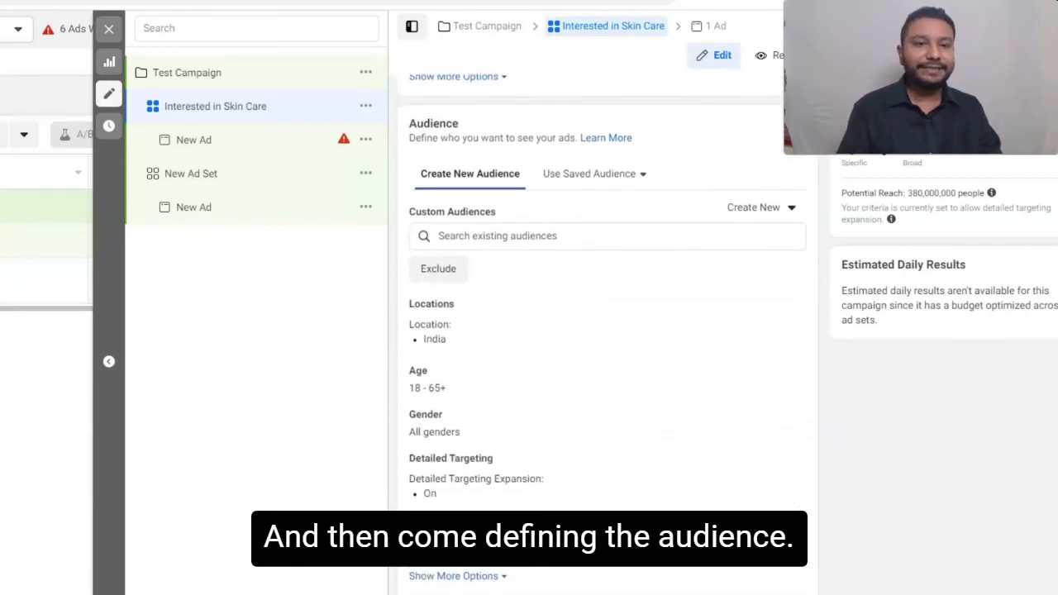
pyautogui.scroll(-1, 608, 331)
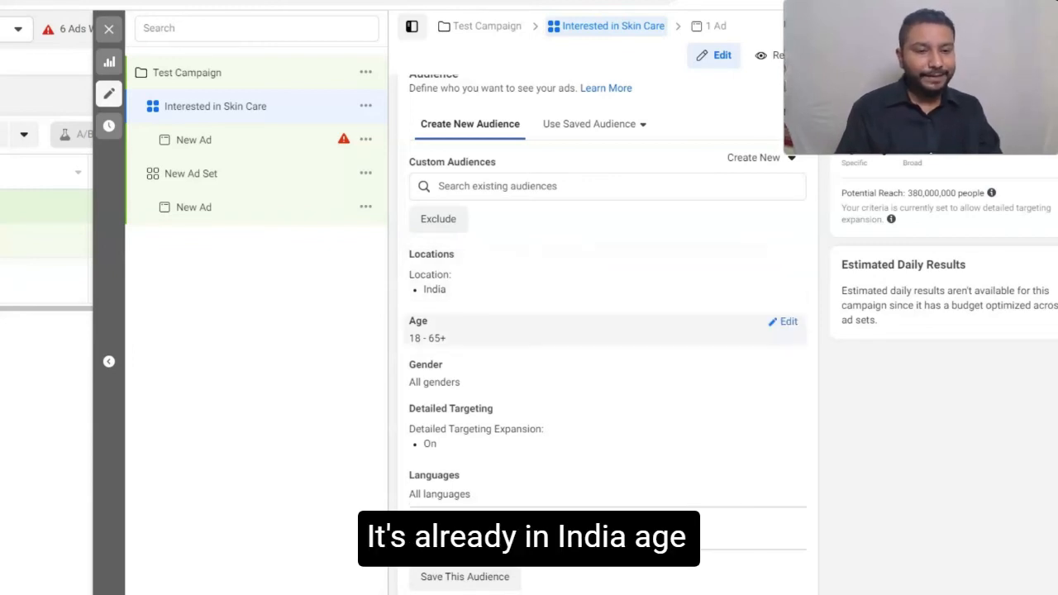
pyautogui.click(784, 321)
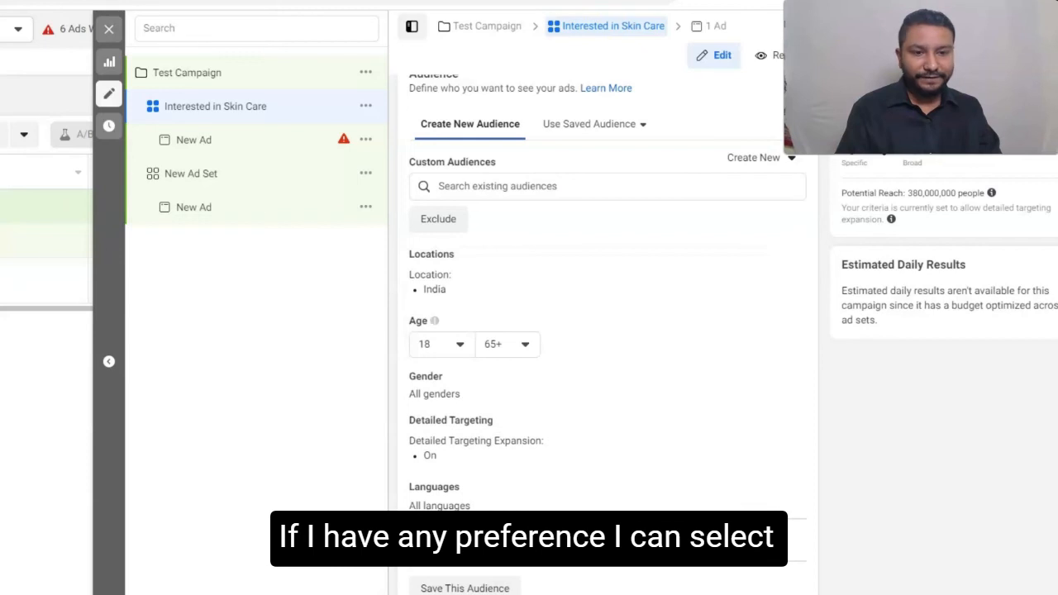
pyautogui.click(508, 344)
pyautogui.scroll(5, 548, 446)
pyautogui.scroll(1, 549, 442)
pyautogui.scroll(-1, 549, 442)
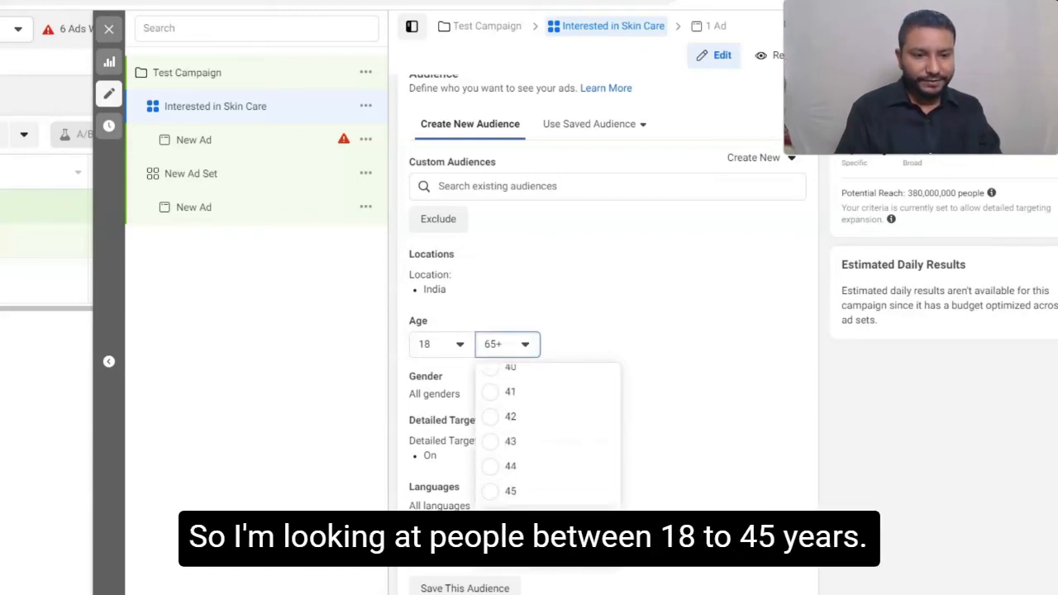
pyautogui.click(513, 491)
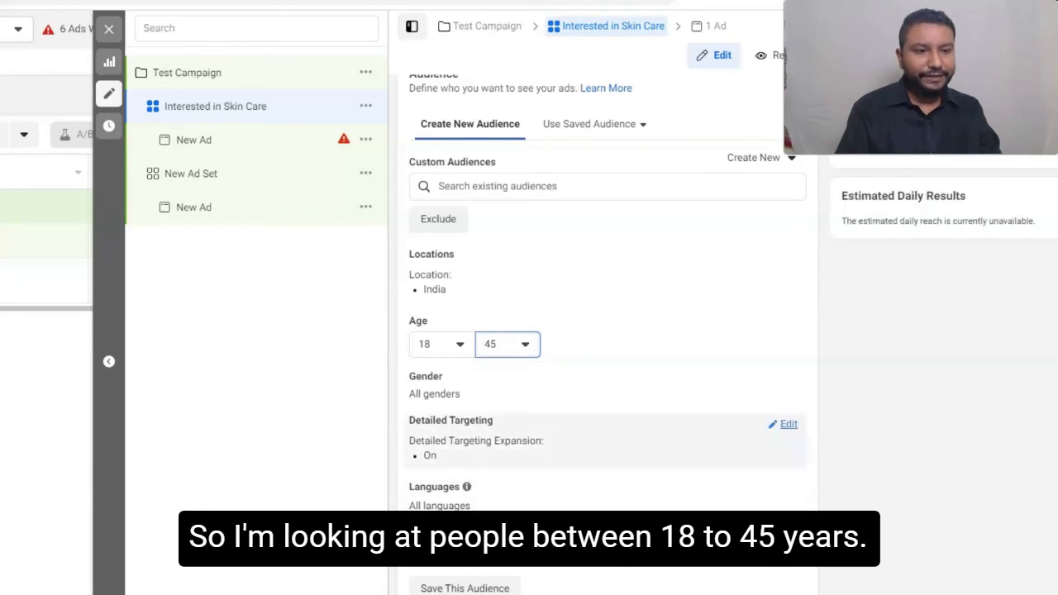
pyautogui.scroll(-1, 517, 430)
pyautogui.click(496, 284)
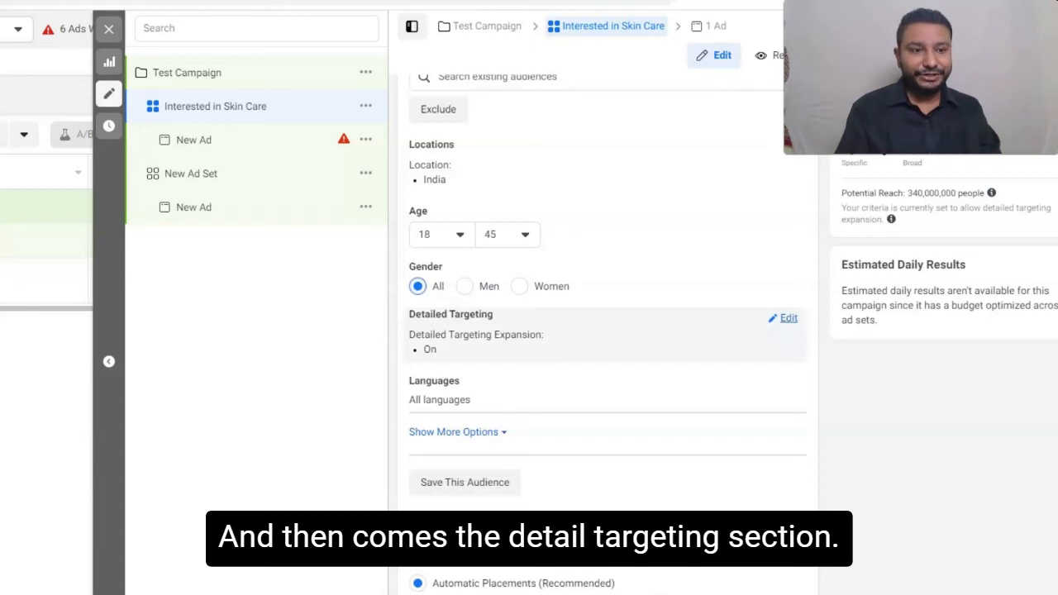
# - Add the Skin care interest from Additional Interests to the audience's detailed targeting
pyautogui.click(788, 319)
pyautogui.click(532, 356)
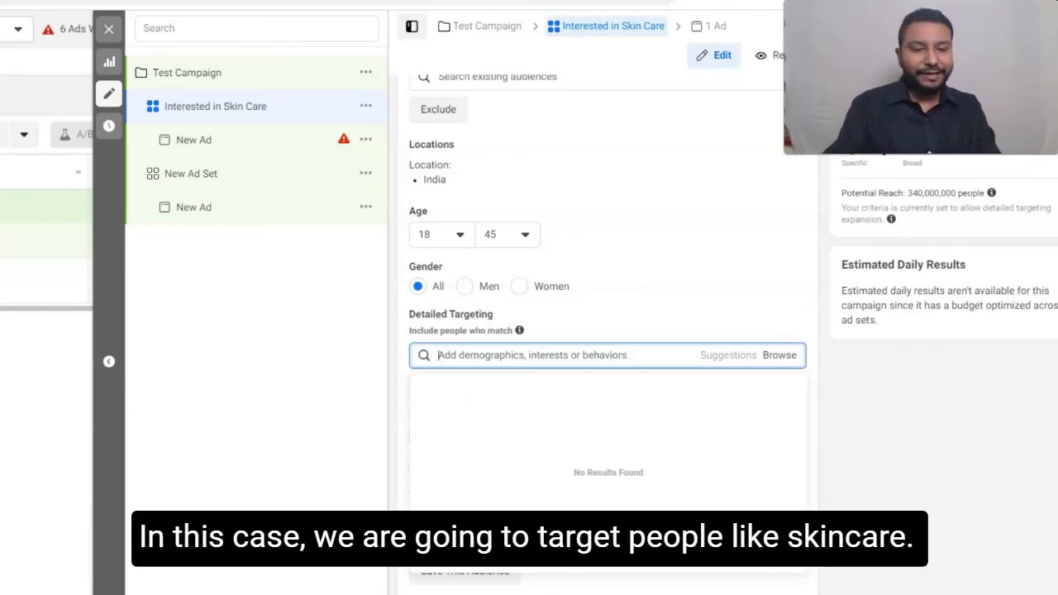
pyautogui.write('skin')
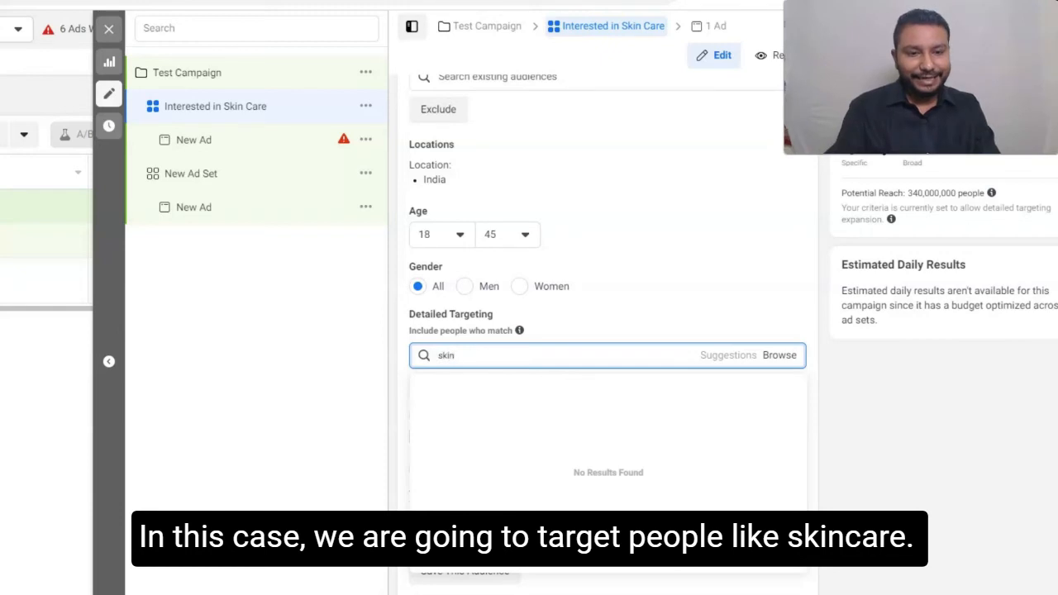
pyautogui.write(' care')
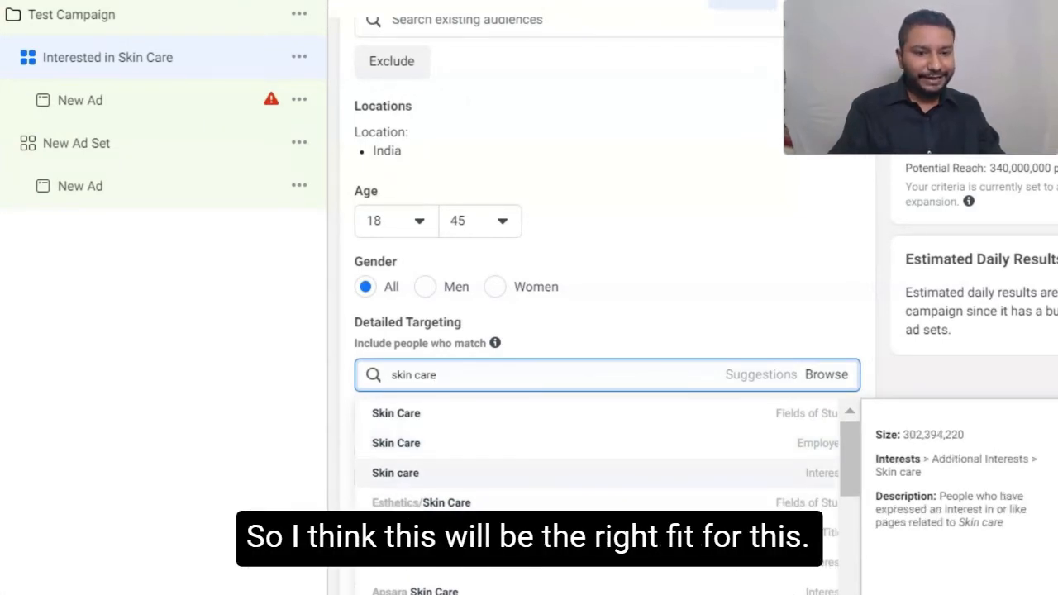
pyautogui.press('Return')
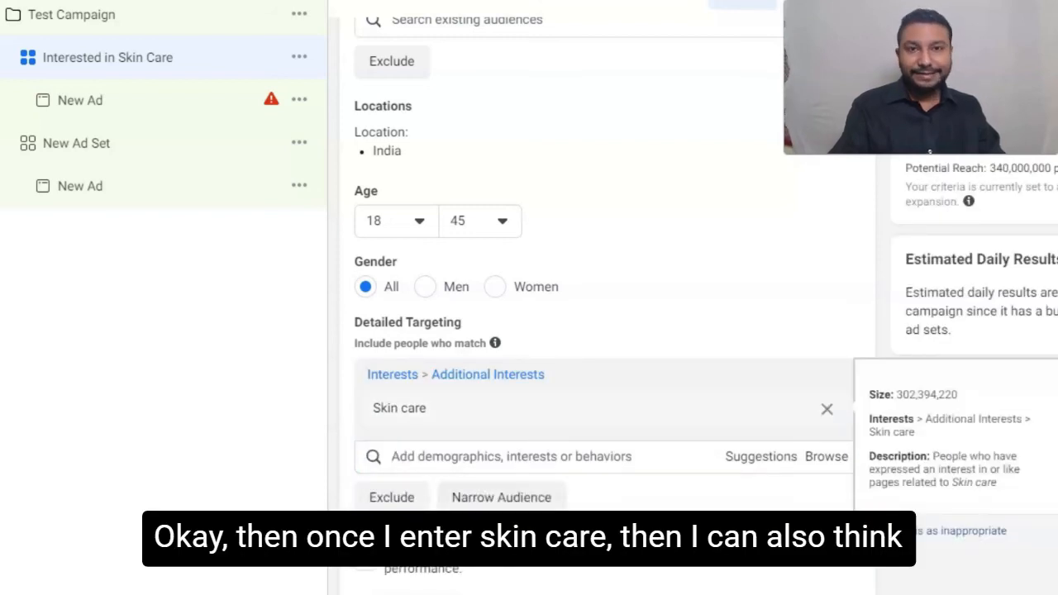
# - Include the Hair care interest in the ad set's detailed targeting as well
pyautogui.scroll(-2, 501, 372)
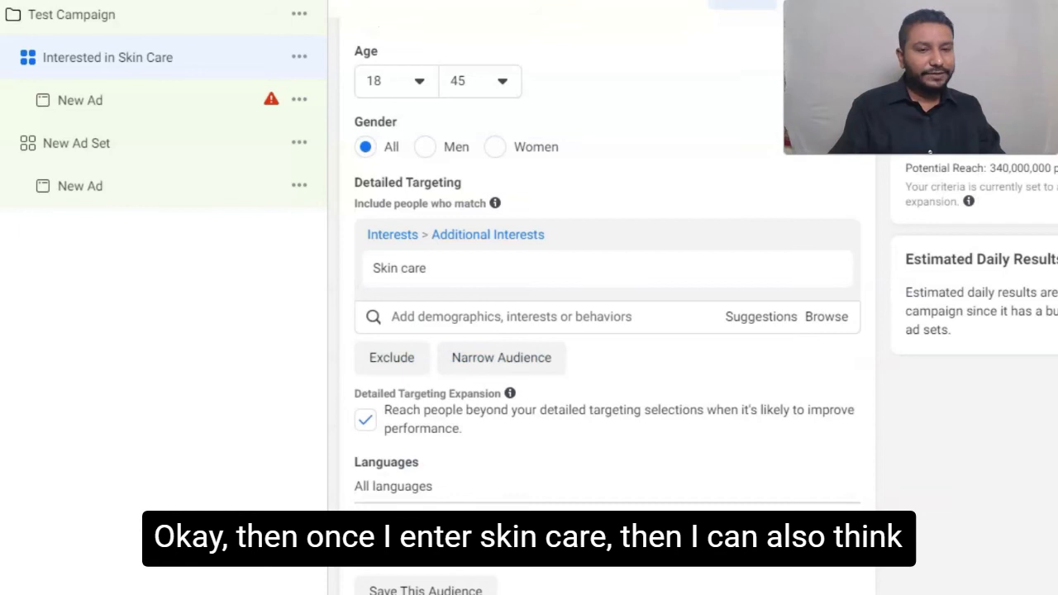
pyautogui.click(511, 317)
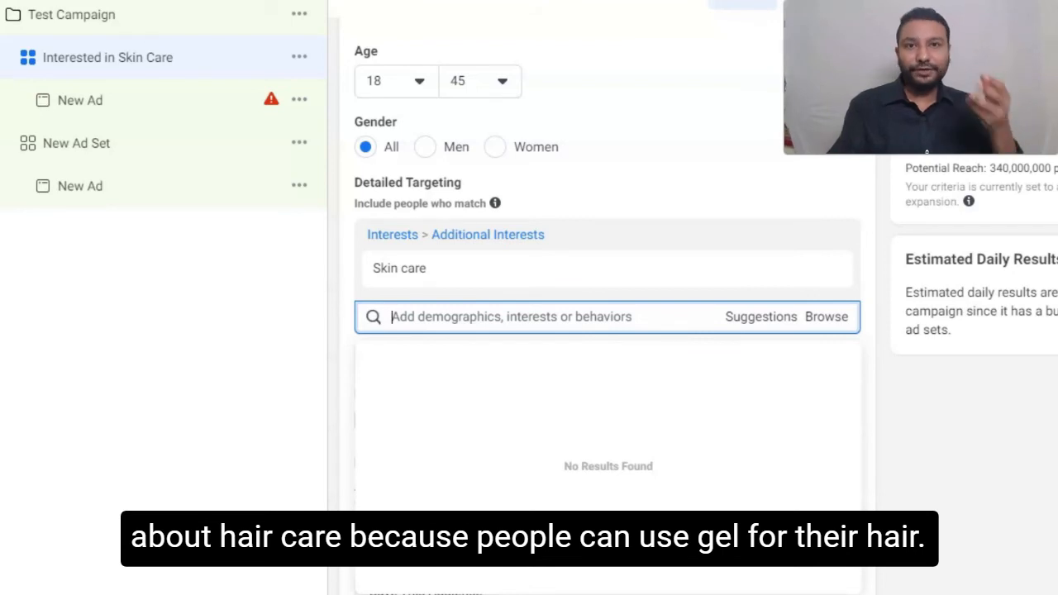
pyautogui.write('hair')
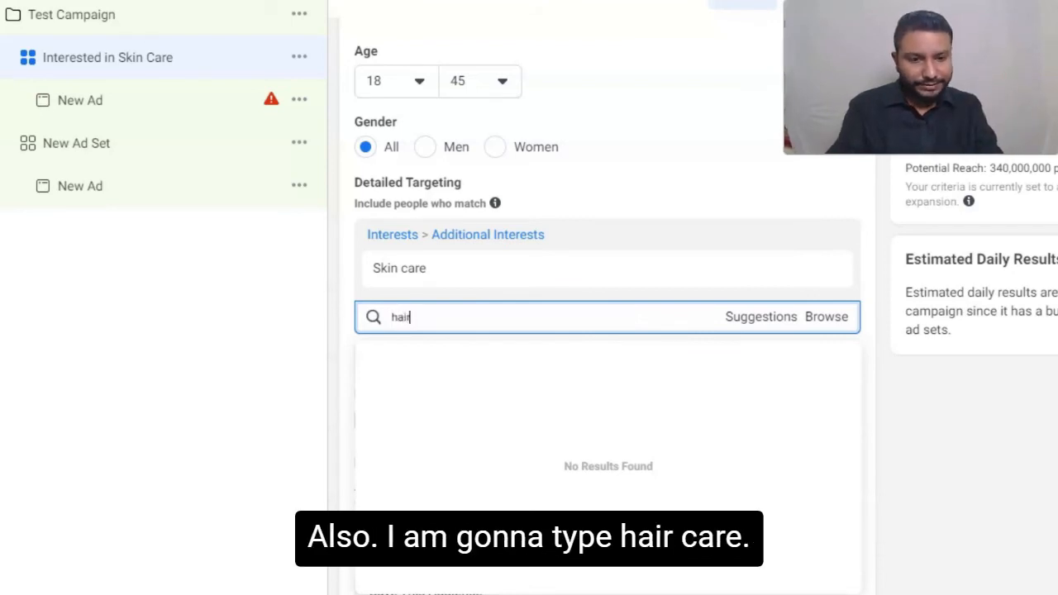
pyautogui.write(' care')
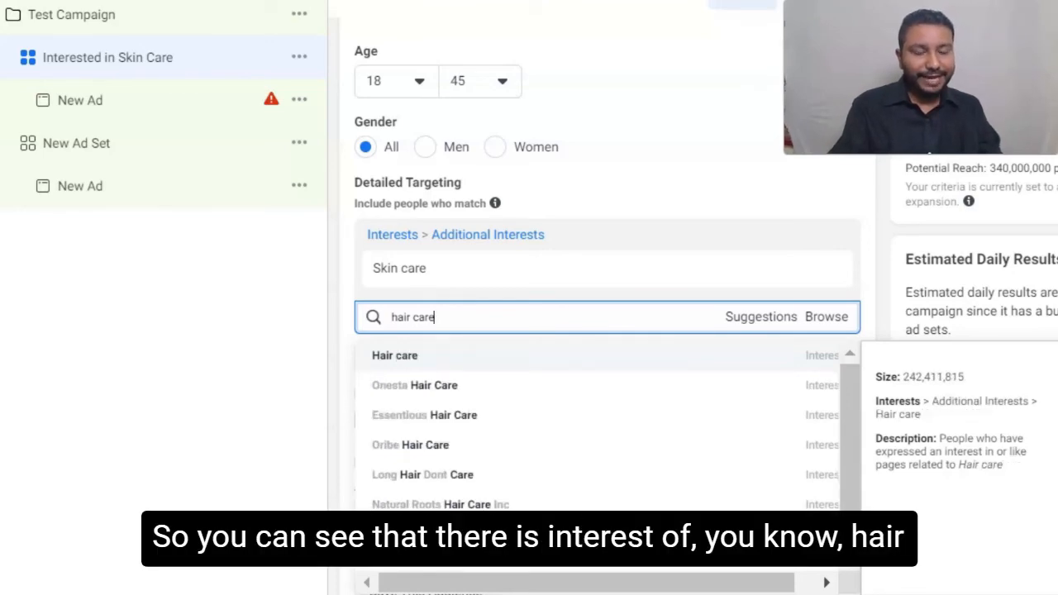
pyautogui.press('Return')
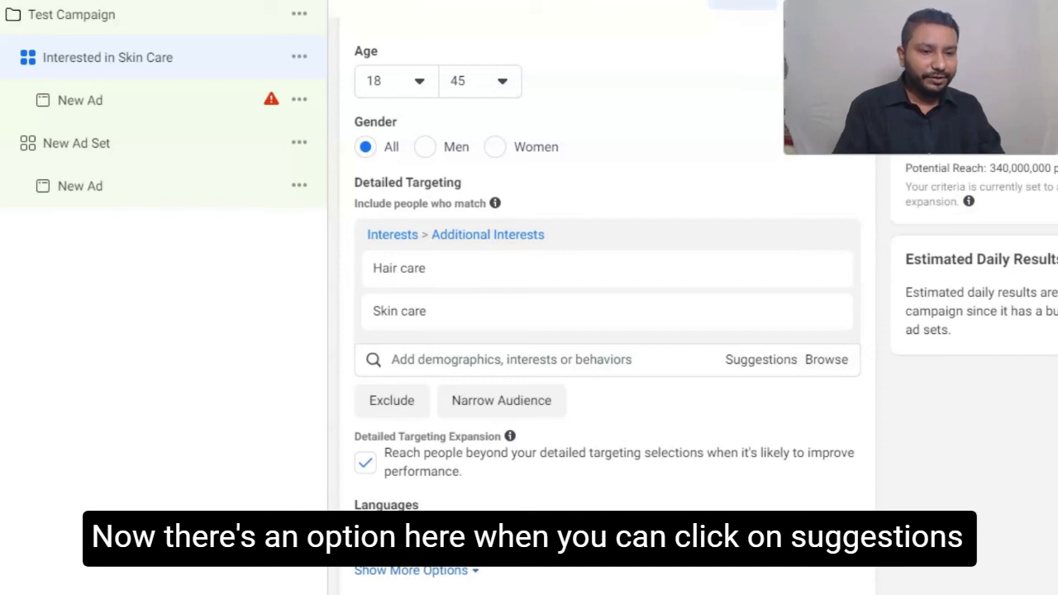
# - Show Facebook's suggested interests and add Hair products to the detailed targeting
pyautogui.click(760, 359)
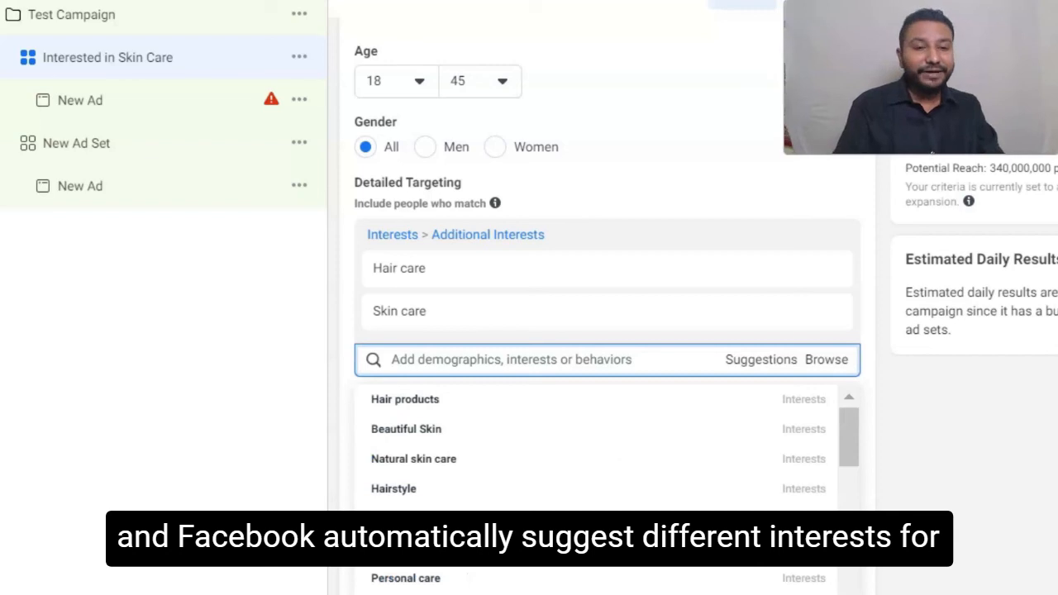
pyautogui.moveTo(595, 399)
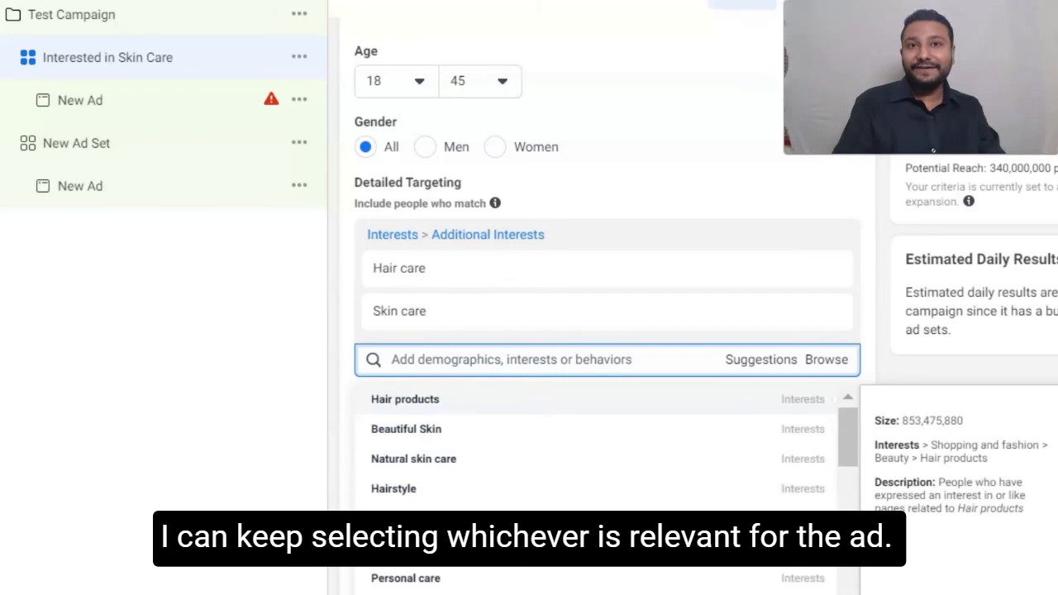
pyautogui.click(596, 400)
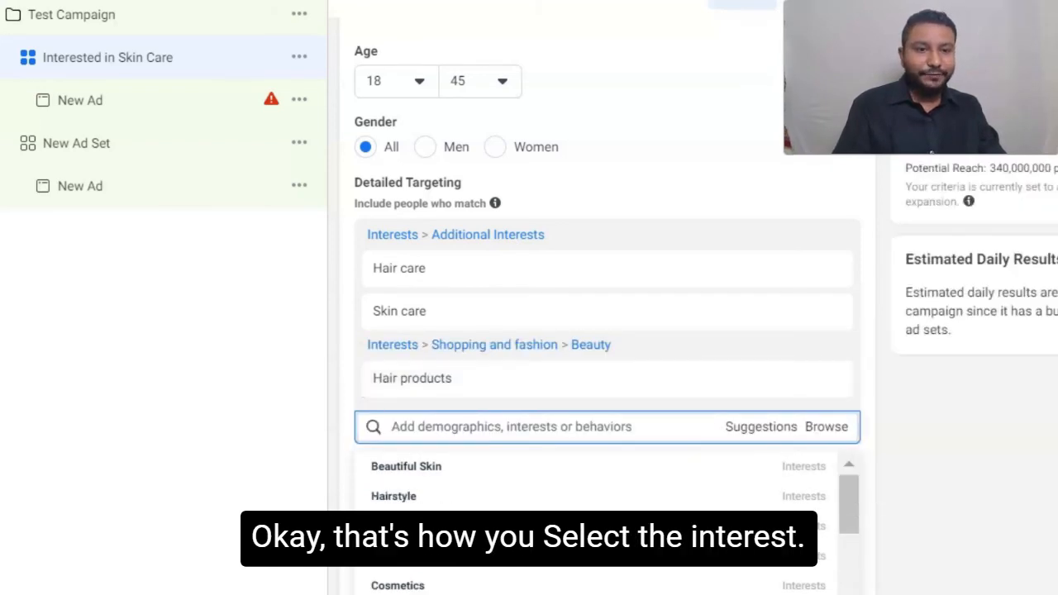
# - Disable Detailed Targeting Expansion for the audience and leave the placements on Automatic Placements
pyautogui.scroll(-4, 608, 290)
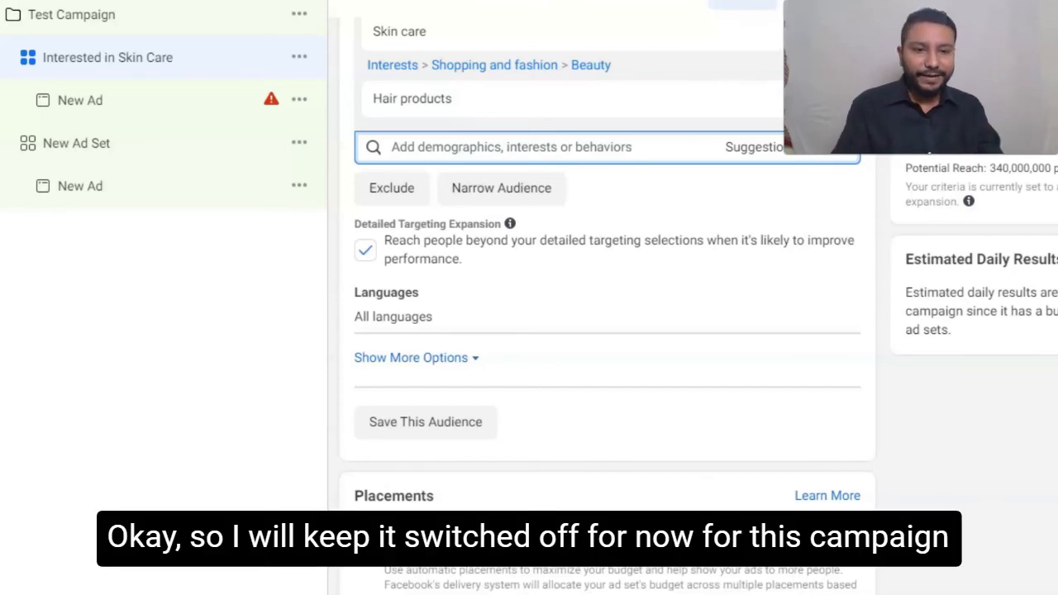
pyautogui.click(365, 250)
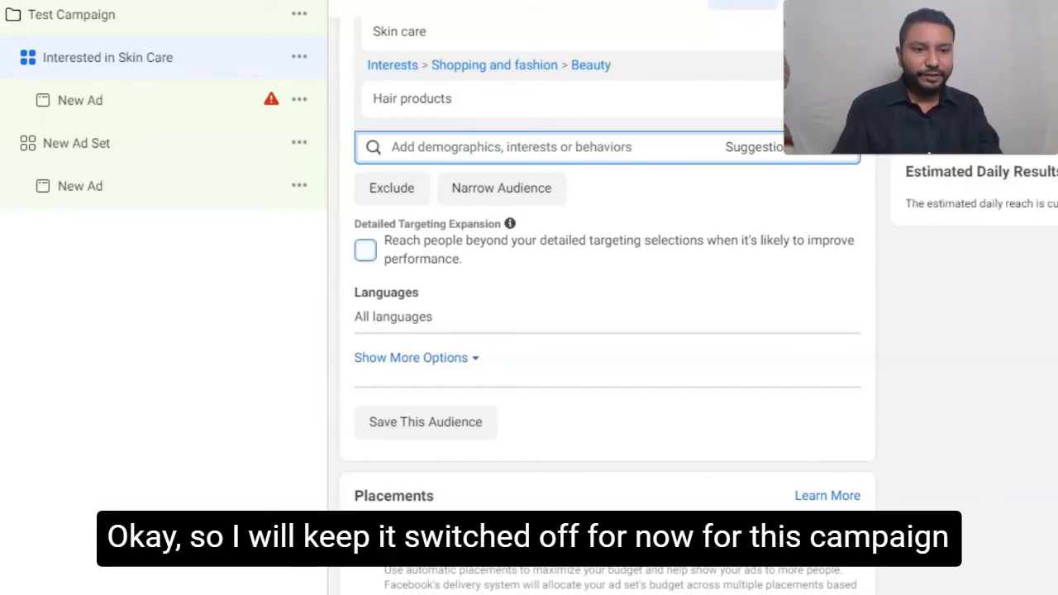
pyautogui.scroll(-3, 607, 330)
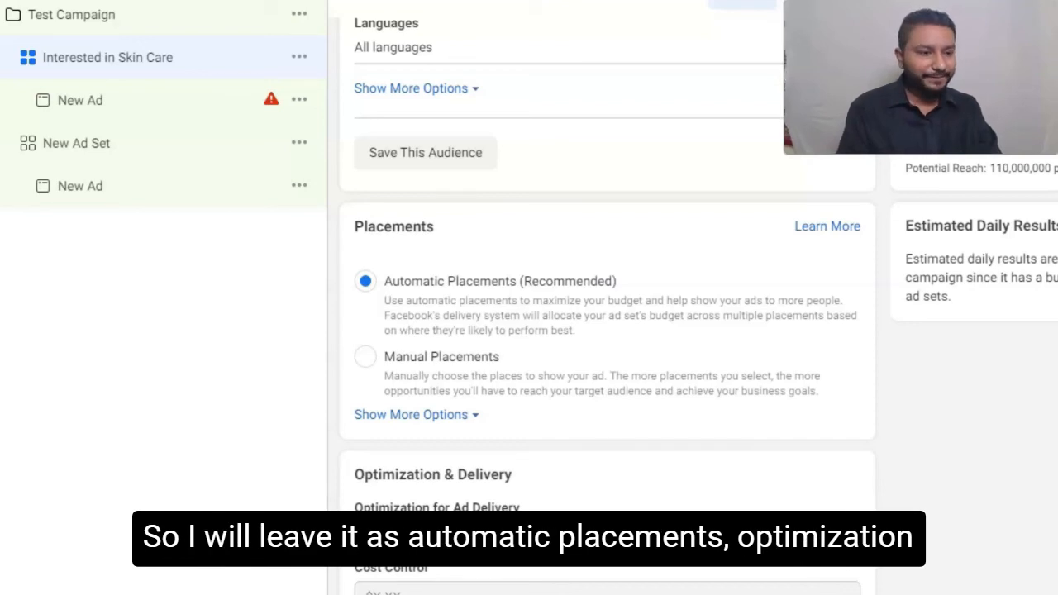
pyautogui.scroll(5, 607, 297)
pyautogui.scroll(-8, 608, 372)
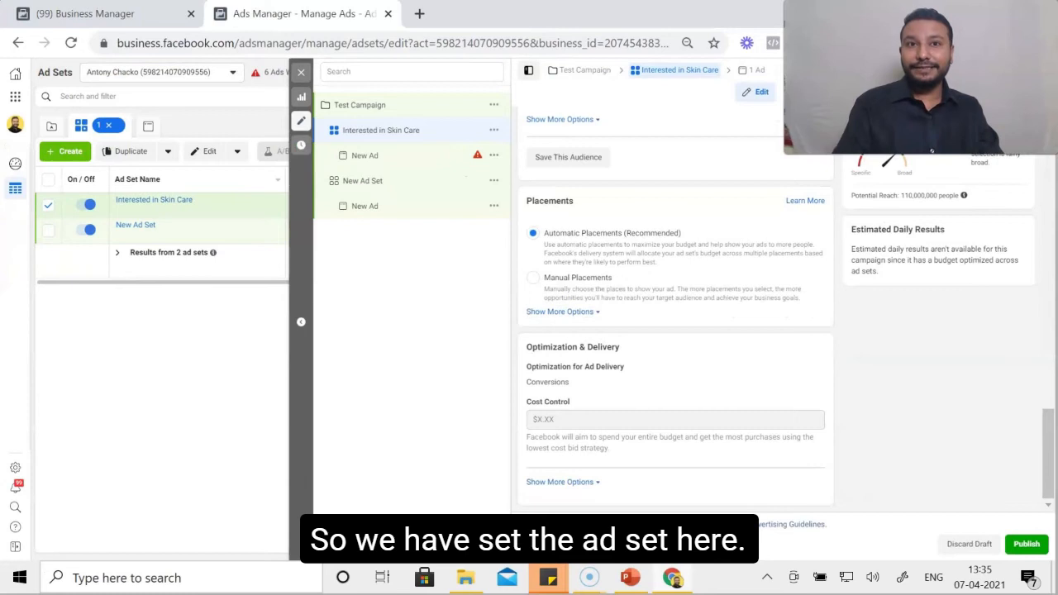
# - Exit the ad set editor, go back to the campaign list and display the ad sets inside Test Campaign
pyautogui.click(543, 544)
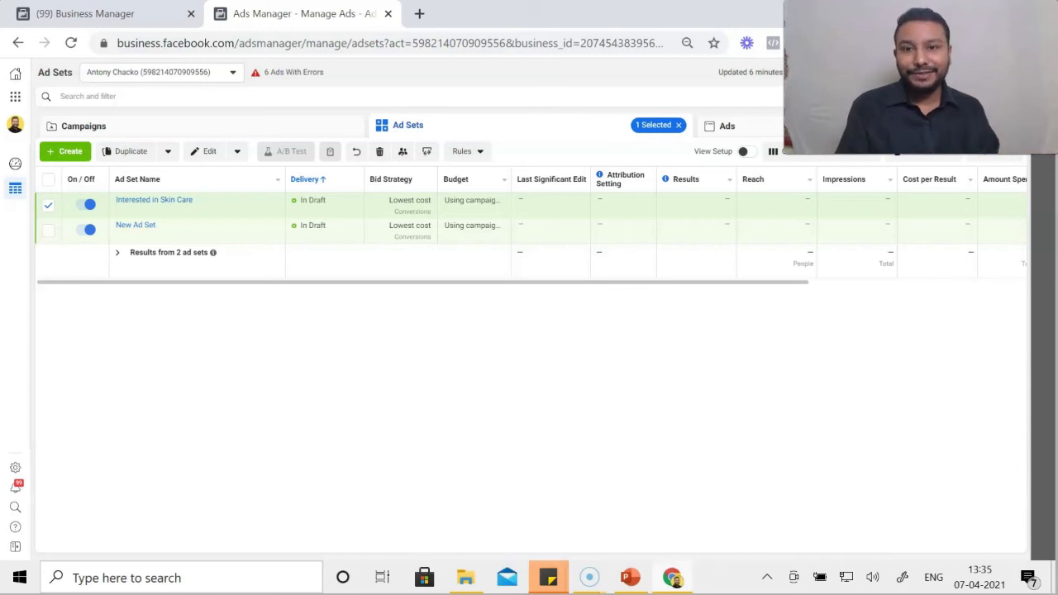
pyautogui.click(83, 127)
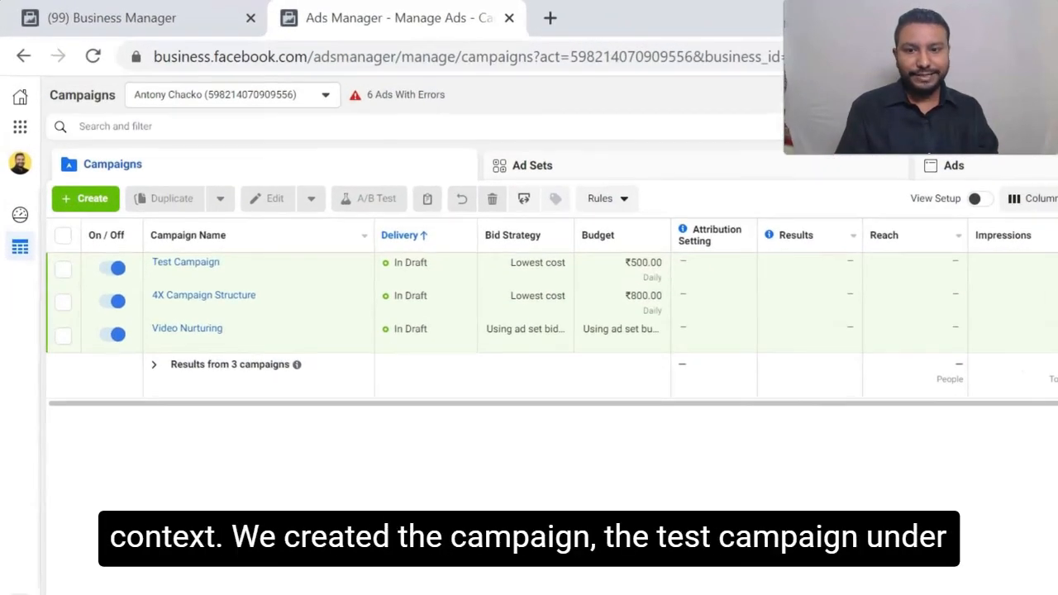
pyautogui.moveTo(186, 271)
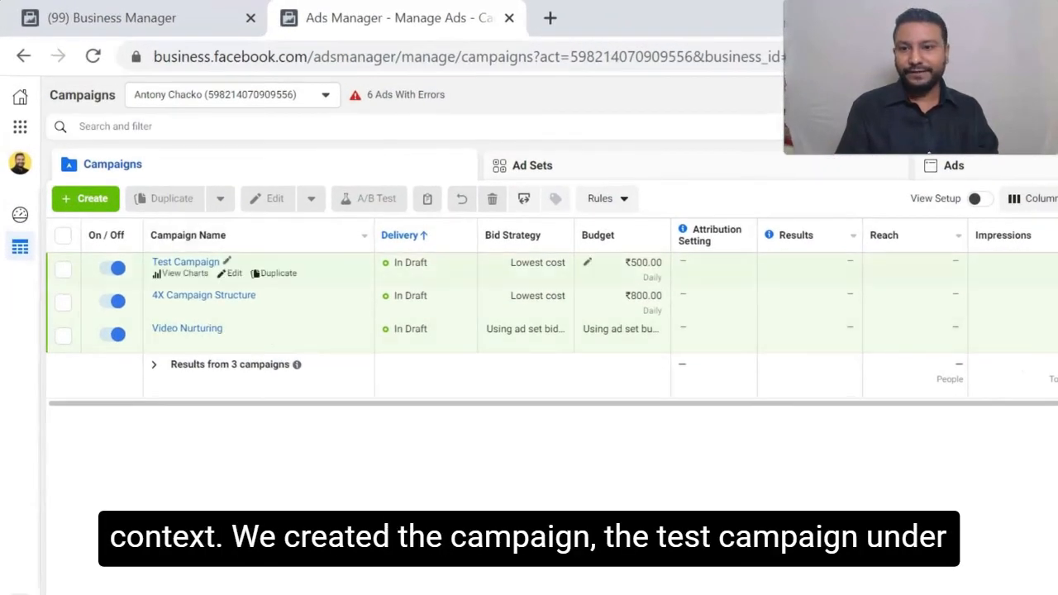
pyautogui.click(186, 263)
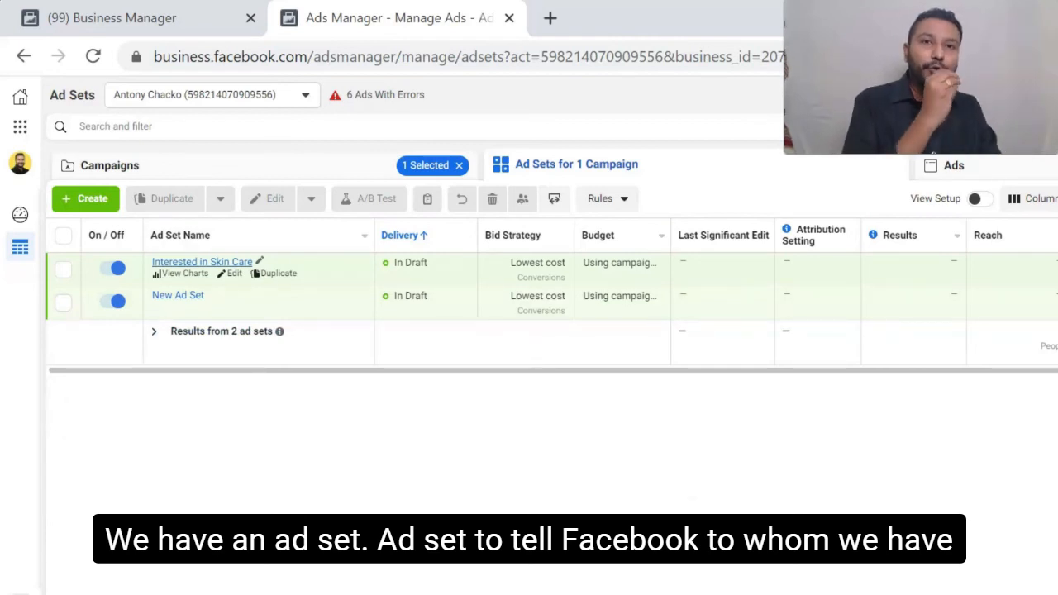
# - Open the ads of the Interested in Skin Care ad set and delete both New Ad drafts
pyautogui.click(202, 263)
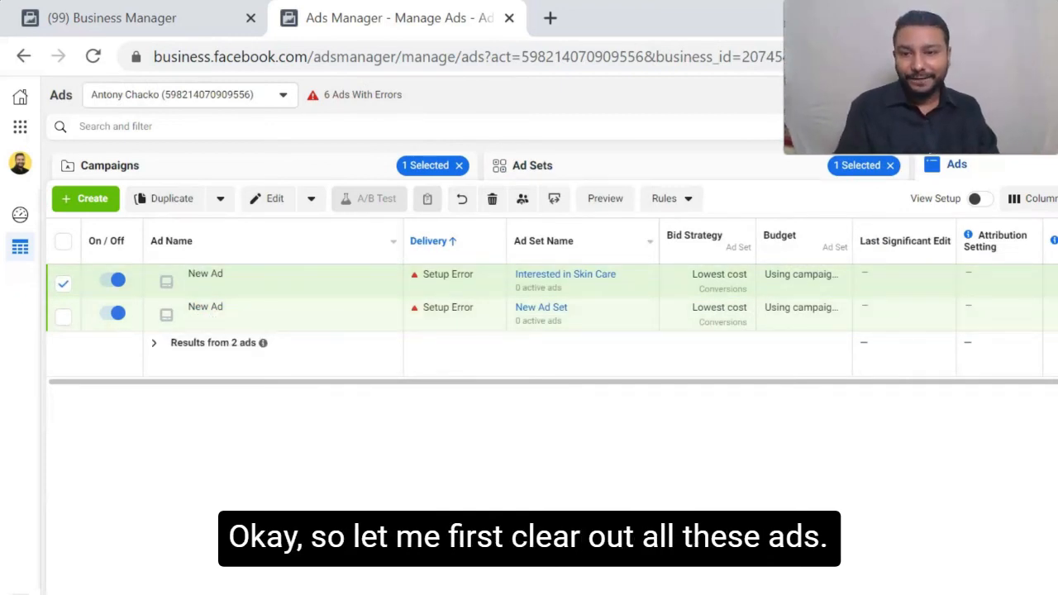
pyautogui.click(64, 284)
pyautogui.click(64, 242)
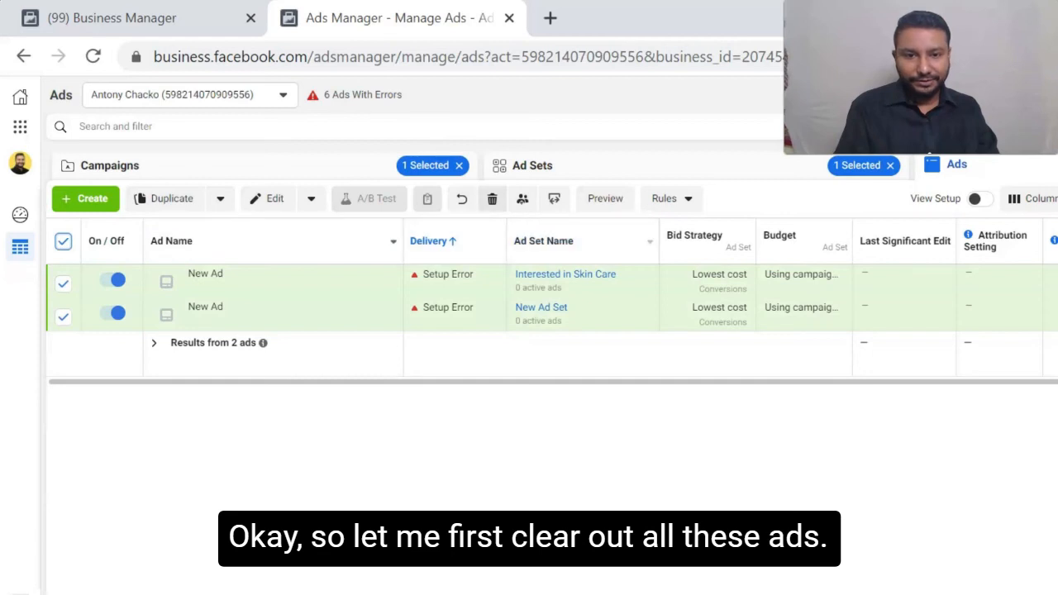
pyautogui.click(492, 198)
pyautogui.click(812, 326)
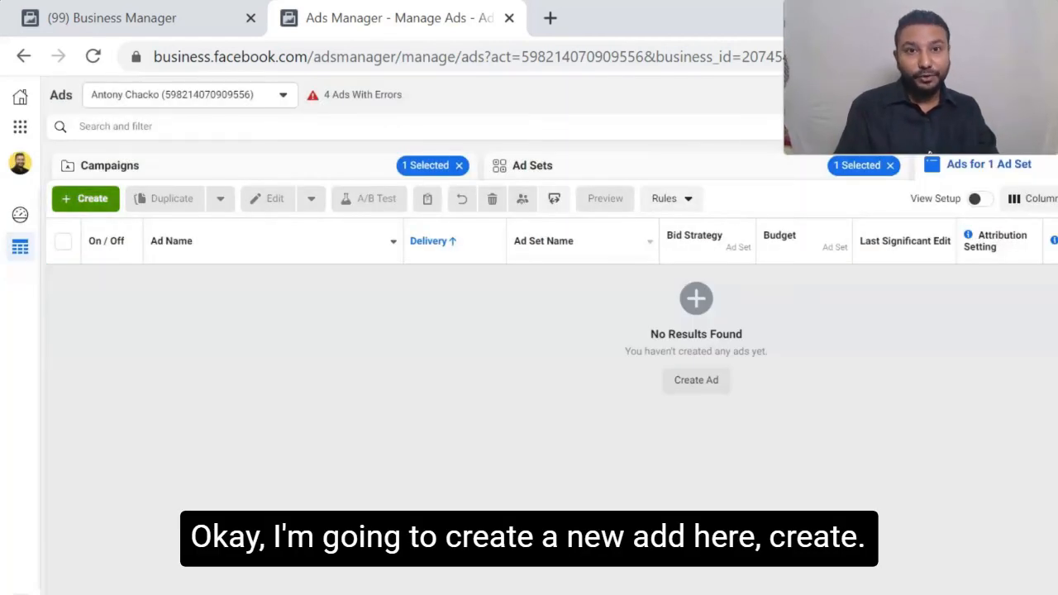
# - Create an ad named Aloe Gel V1 in Test Campaign's existing Interested in Skin Care ad set
pyautogui.click(85, 199)
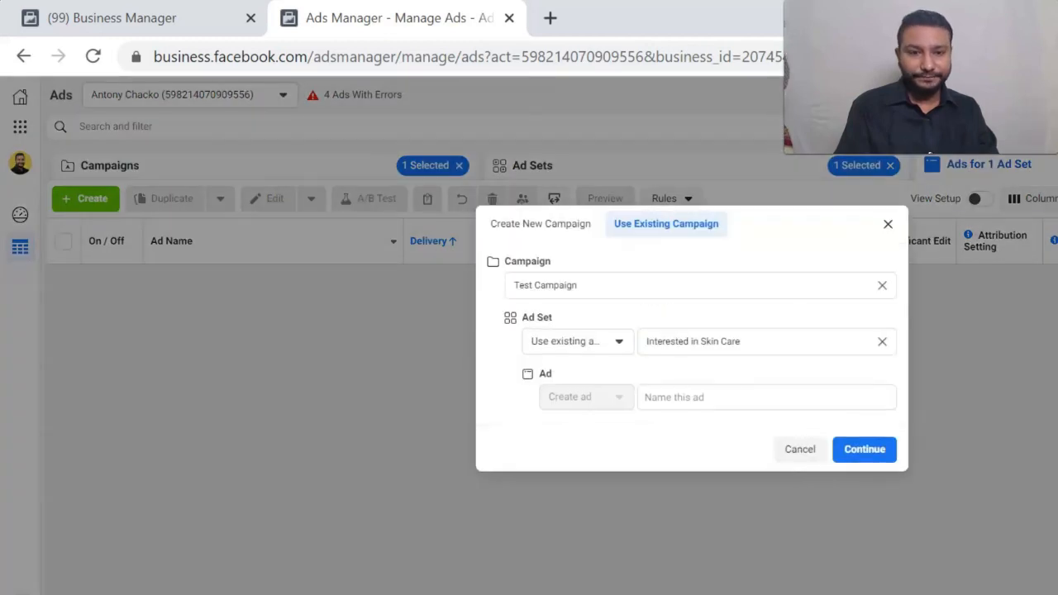
pyautogui.click(766, 397)
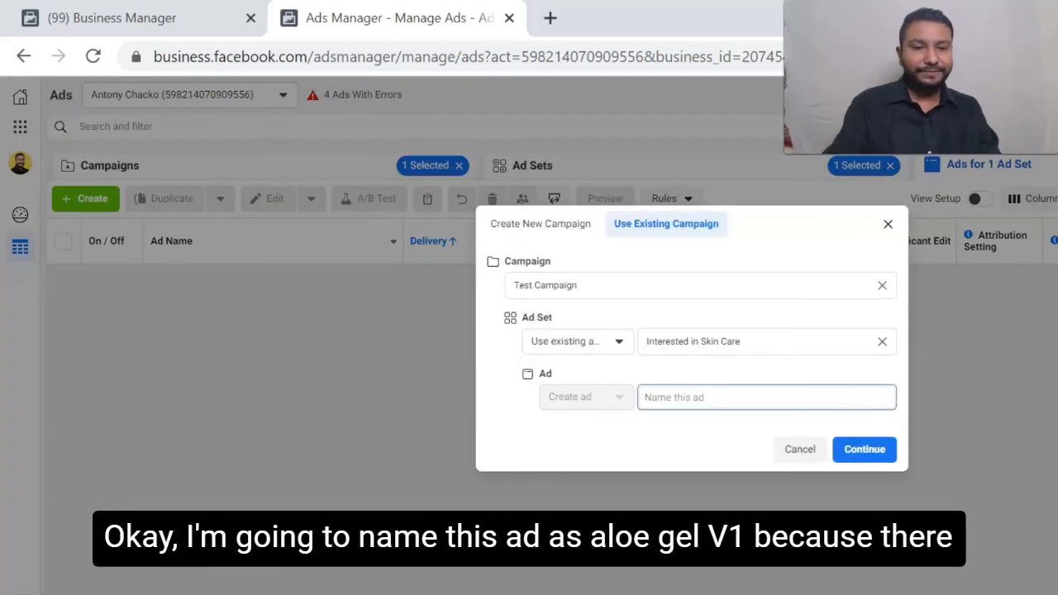
pyautogui.write('Alo')
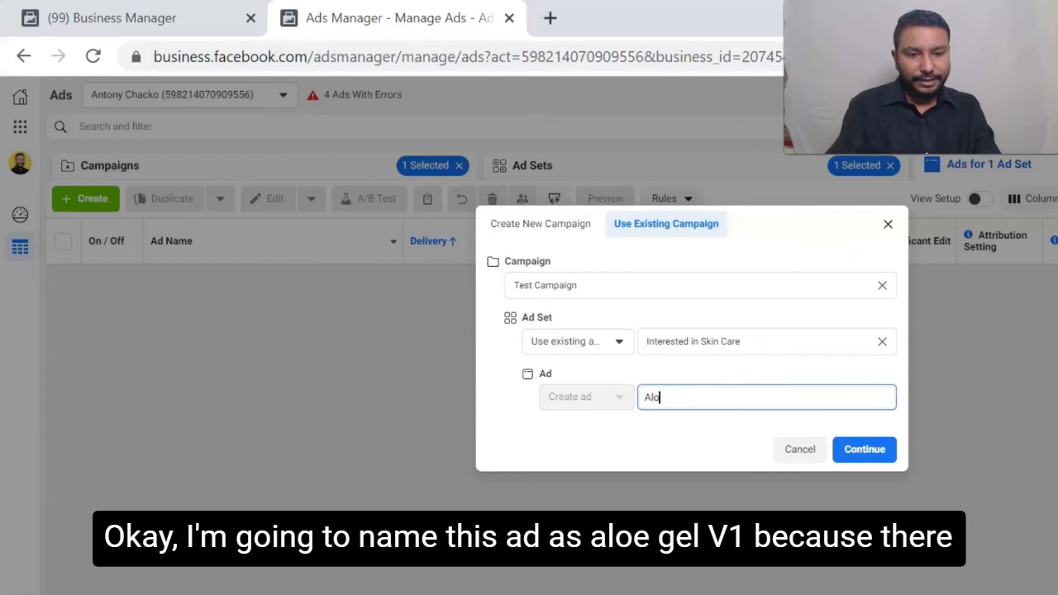
pyautogui.write('e Gel')
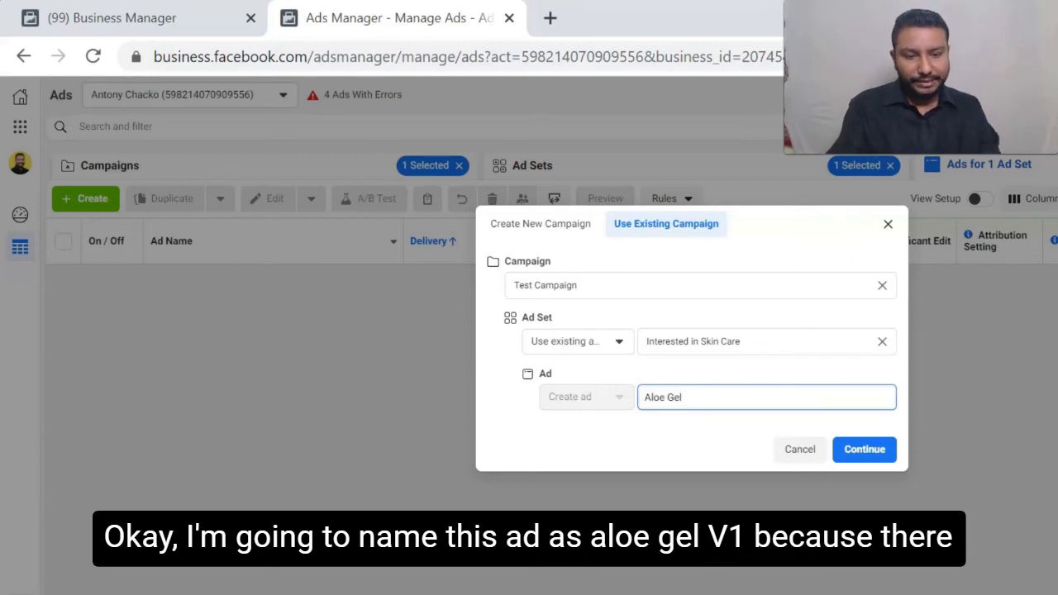
pyautogui.write(' V1')
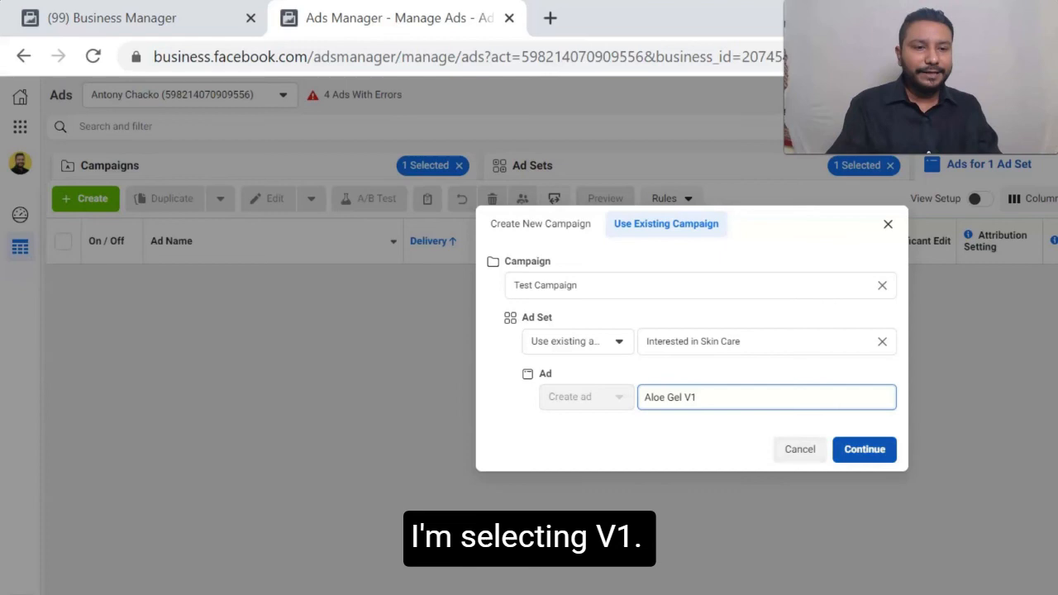
pyautogui.click(865, 450)
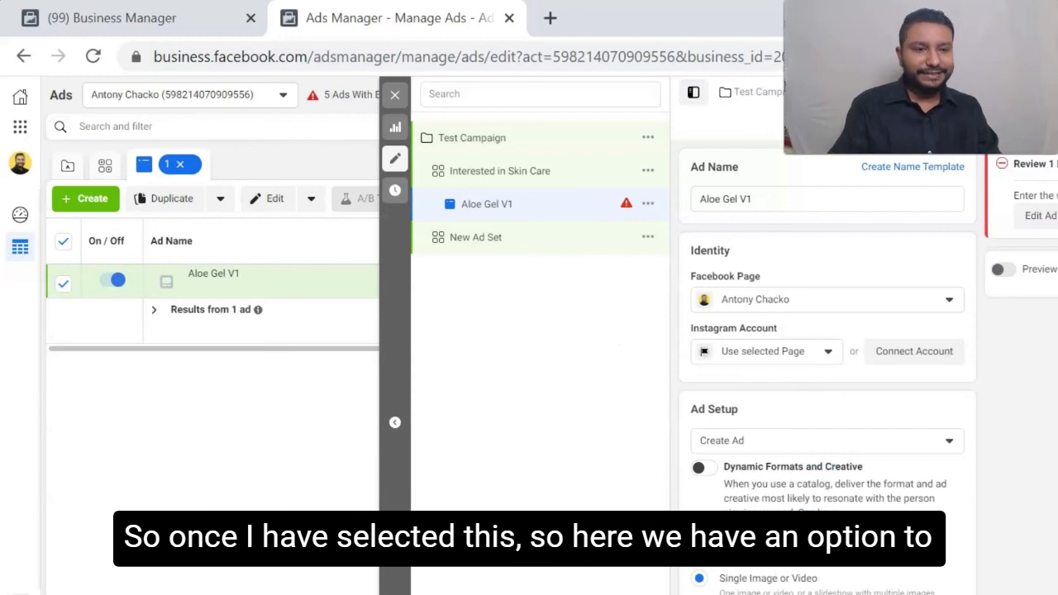
# - Set the ad's Instagram account to the advertiser's own profile instead of the selected Page
pyautogui.scroll(-1, 827, 368)
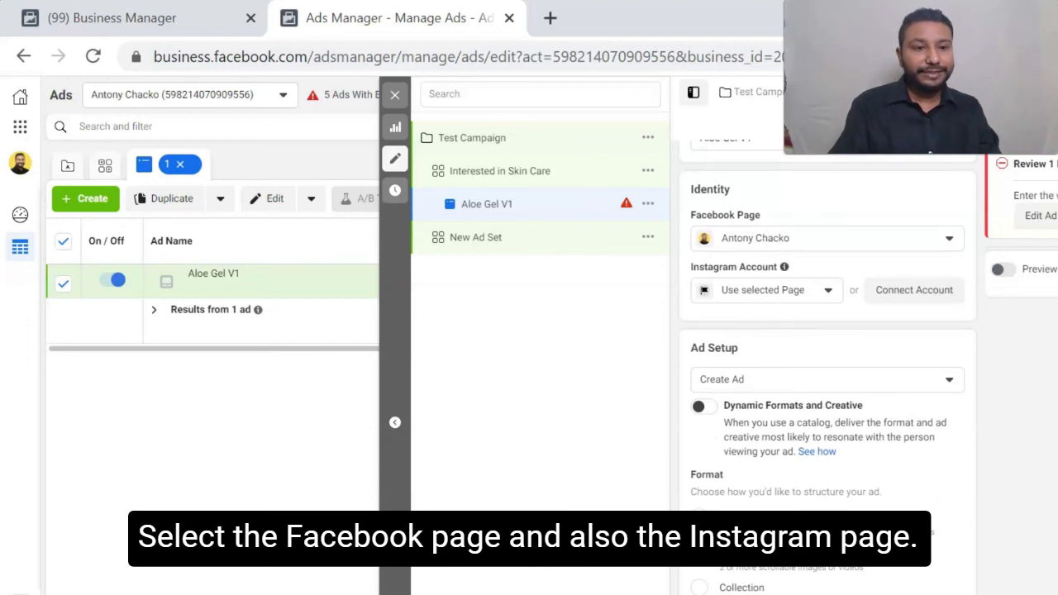
pyautogui.click(767, 290)
pyautogui.click(769, 351)
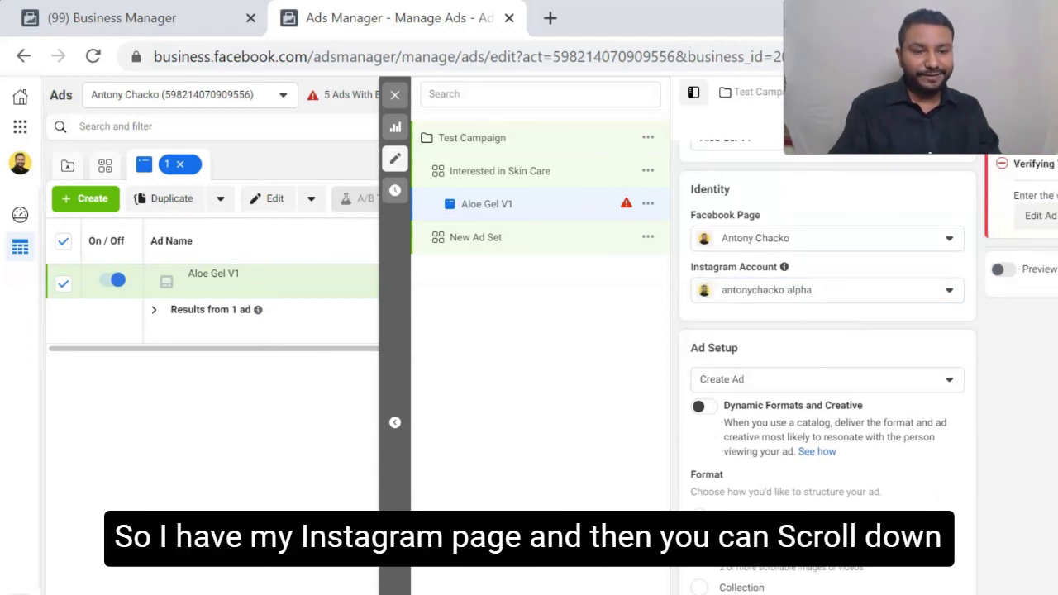
# - Upload the Aloe gel V1 video from the Ad Creative folder as the ad's media
pyautogui.scroll(-5, 827, 363)
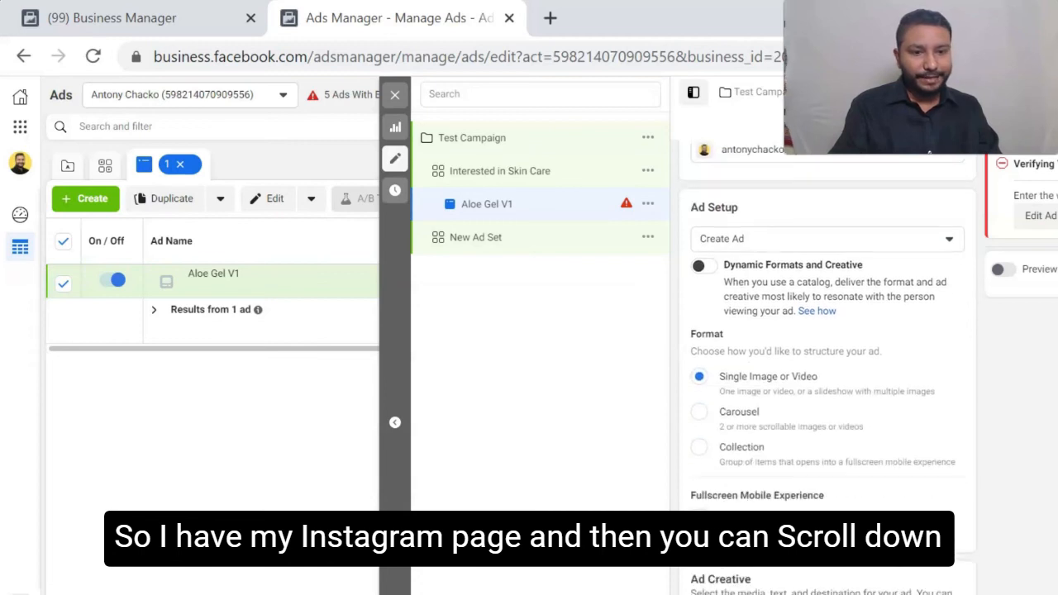
pyautogui.scroll(-2, 827, 363)
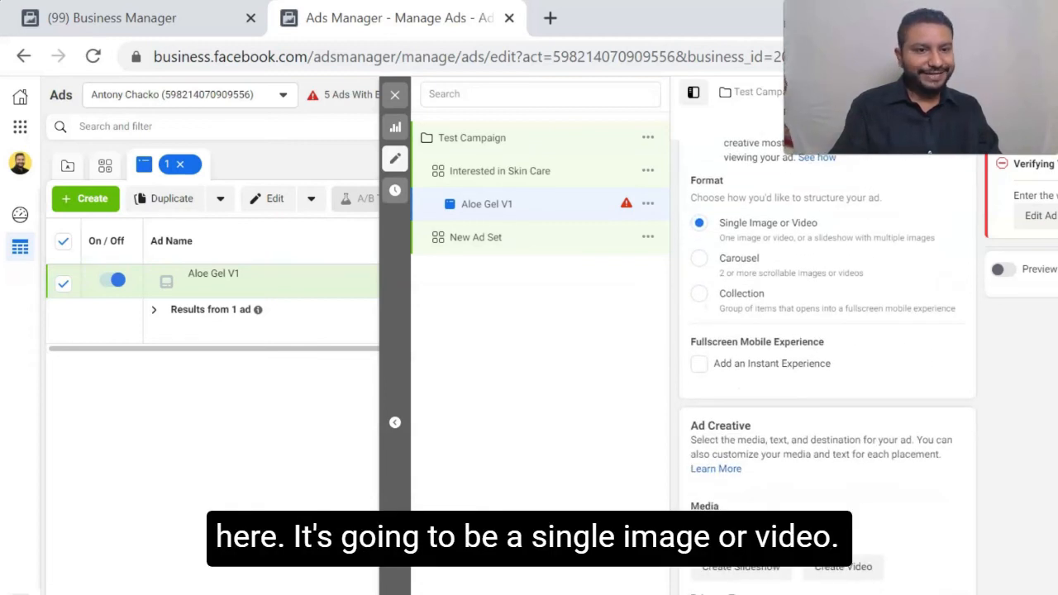
pyautogui.scroll(-3, 826, 363)
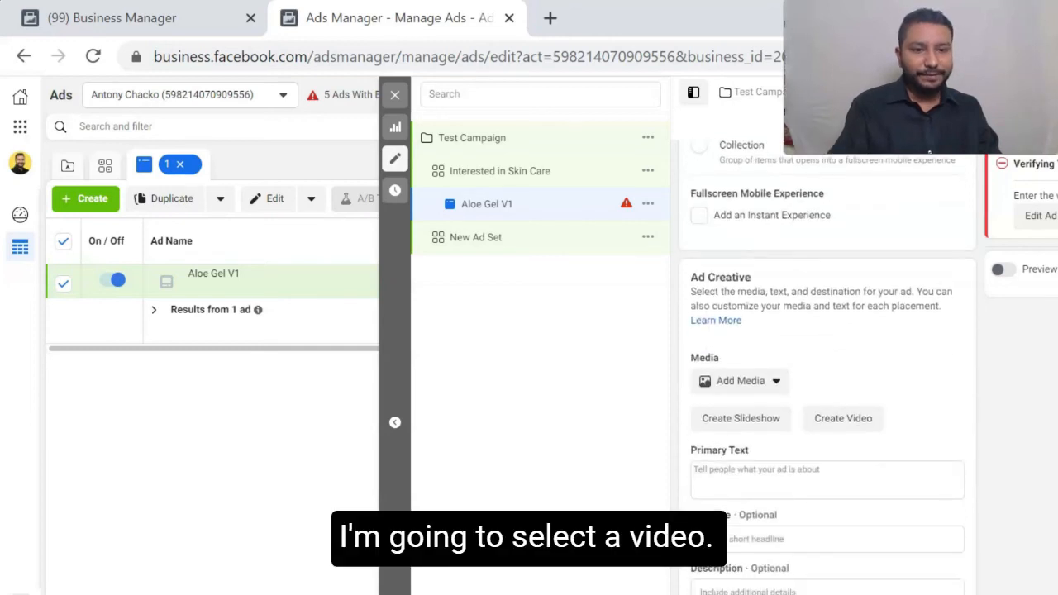
pyautogui.scroll(-1, 827, 364)
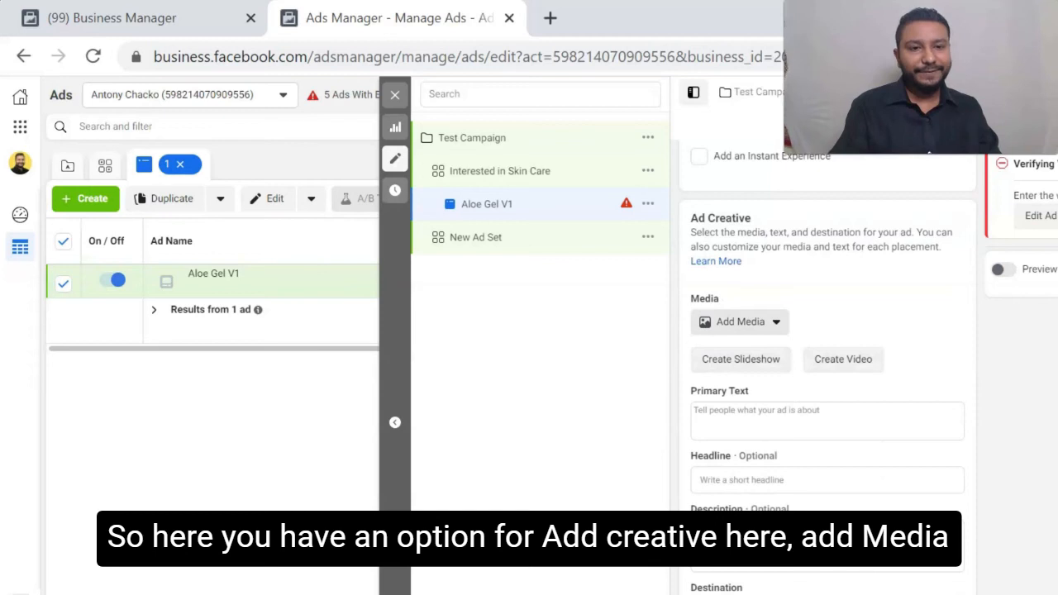
pyautogui.click(732, 324)
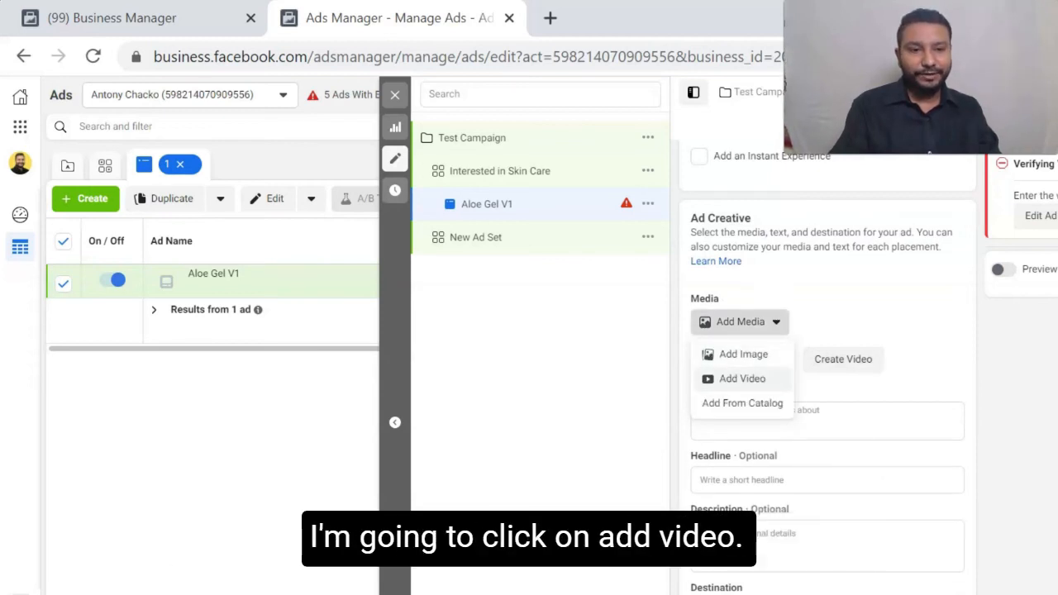
pyautogui.click(743, 378)
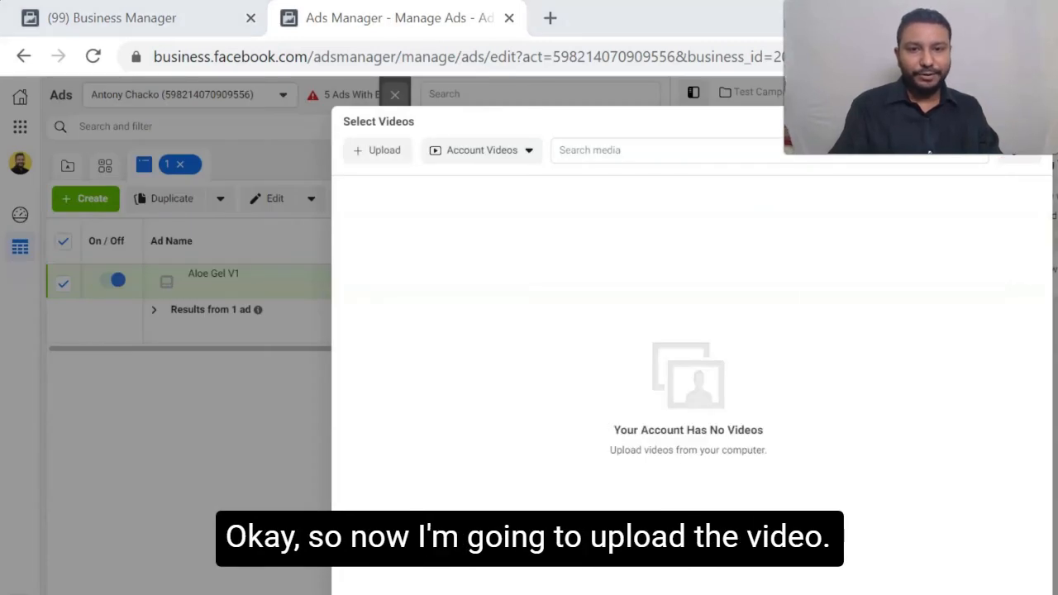
pyautogui.click(378, 151)
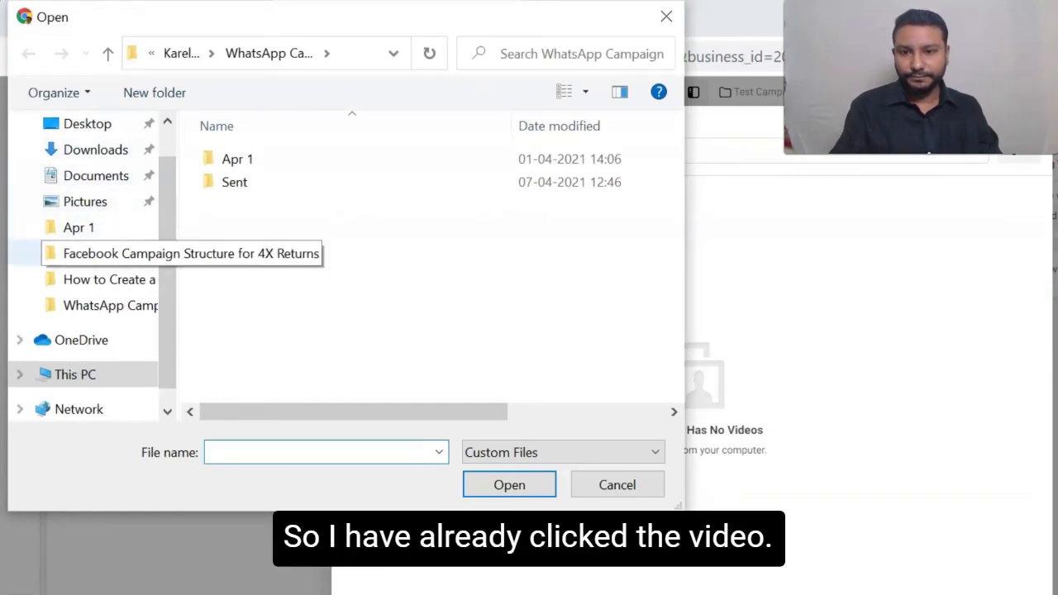
pyautogui.click(107, 279)
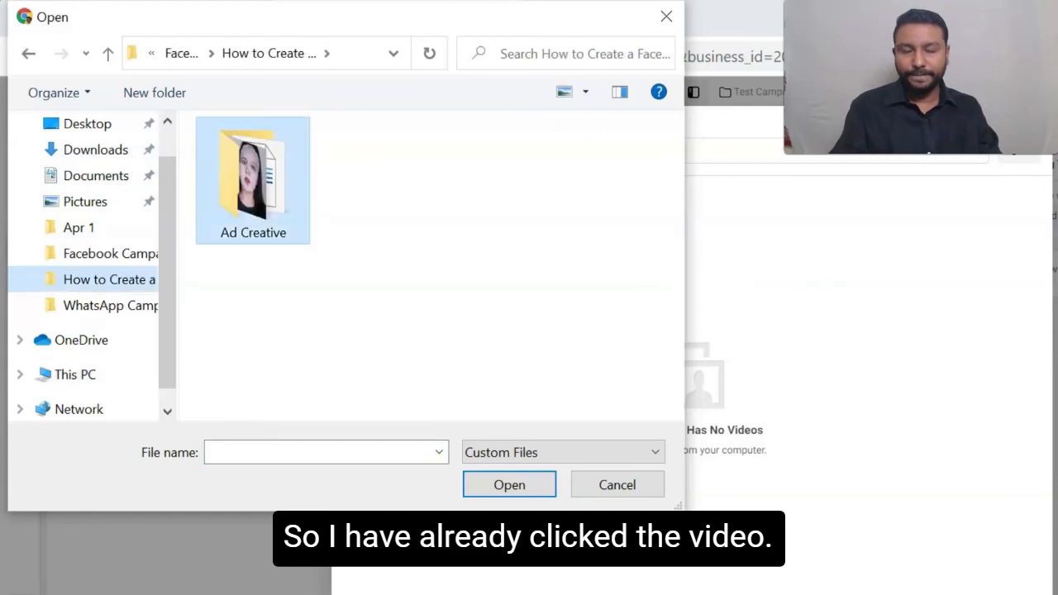
pyautogui.doubleClick(253, 189)
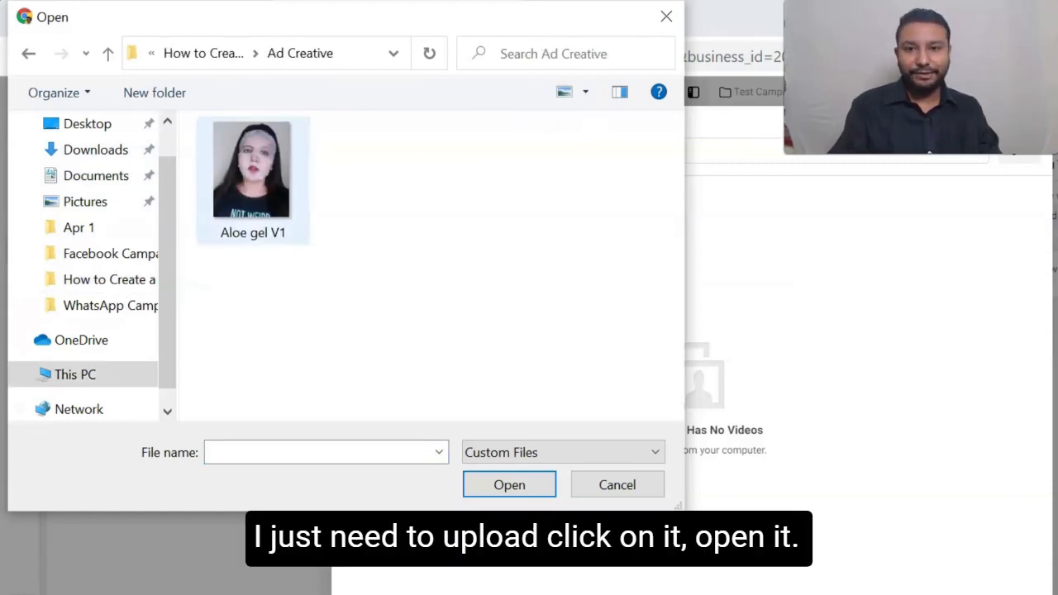
pyautogui.click(253, 180)
pyautogui.click(510, 485)
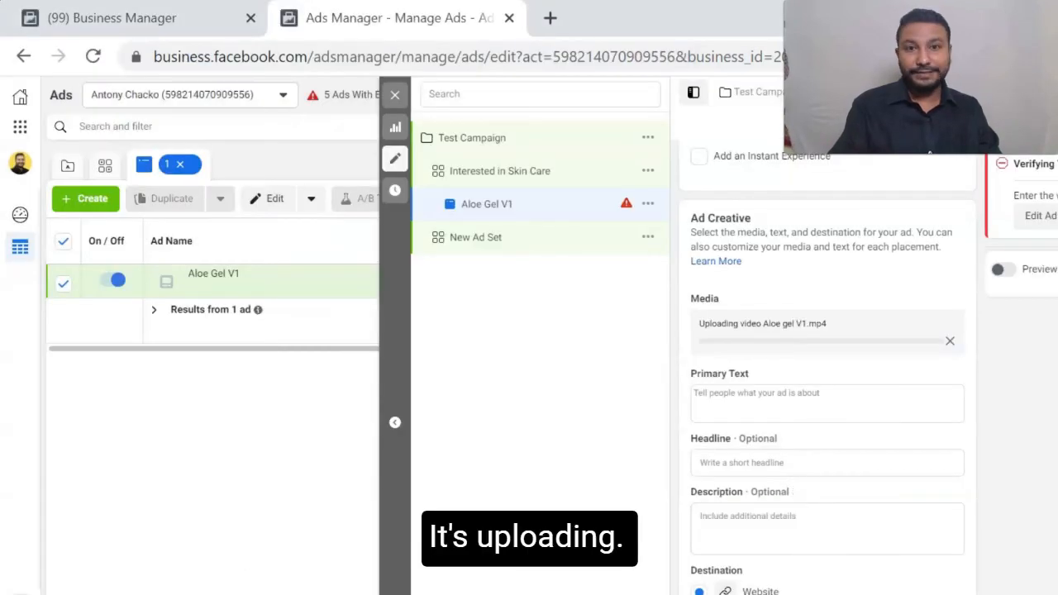
# - Place the cursor in the ad's primary text, switch to File Explorer and open the Ad Copy document from the Ad Creative folder
pyautogui.moveTo(795, 491)
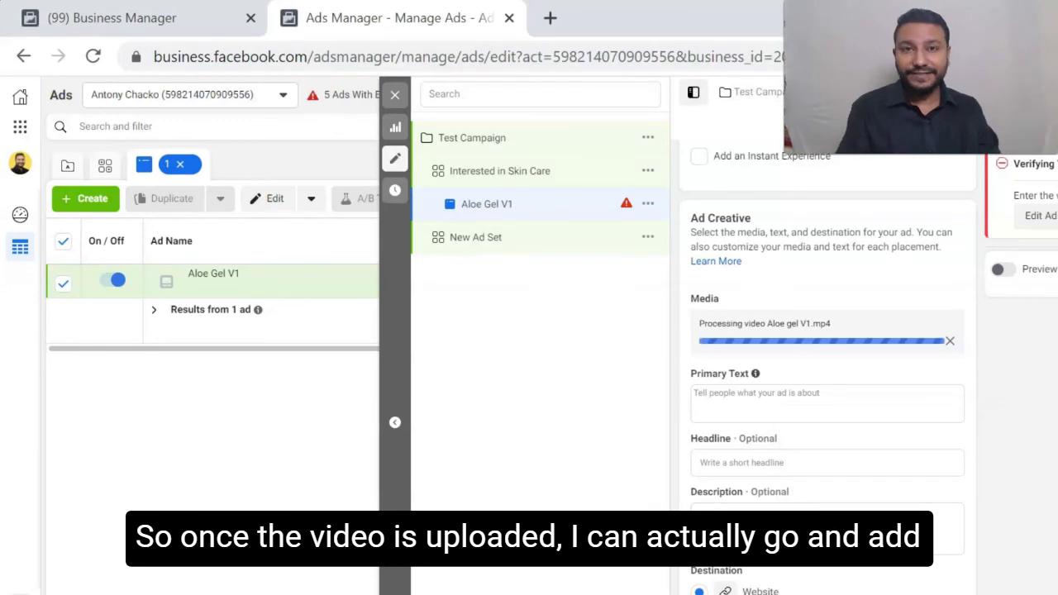
pyautogui.click(826, 403)
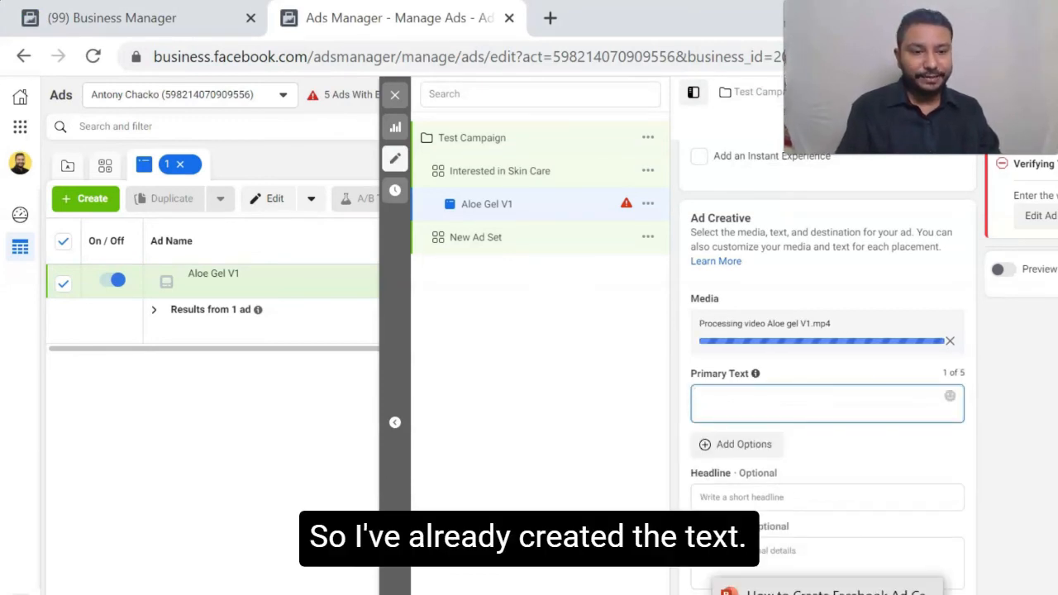
pyautogui.click(614, 593)
pyautogui.doubleClick(245, 263)
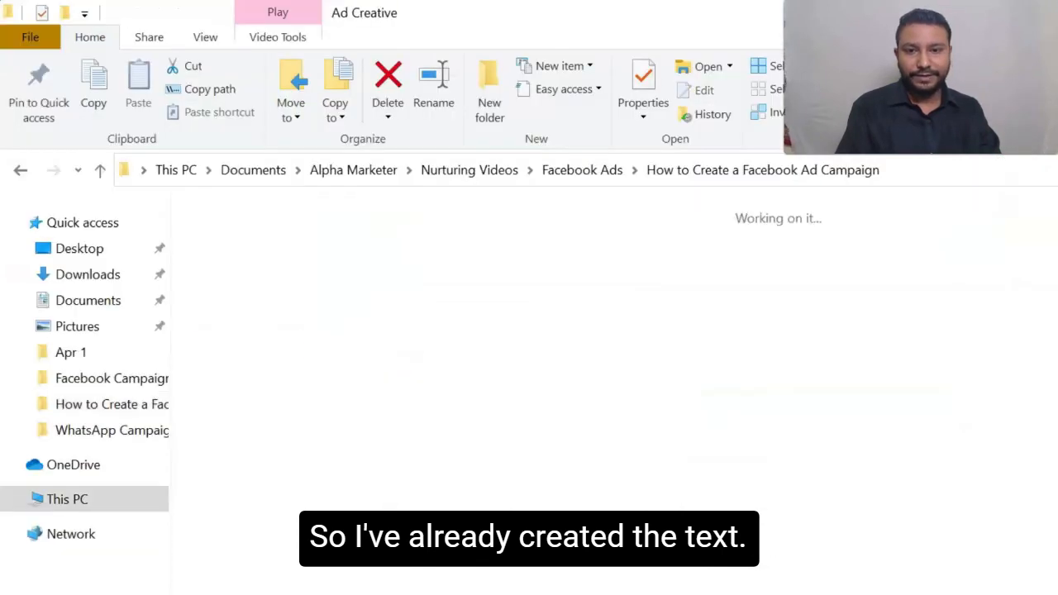
pyautogui.doubleClick(252, 240)
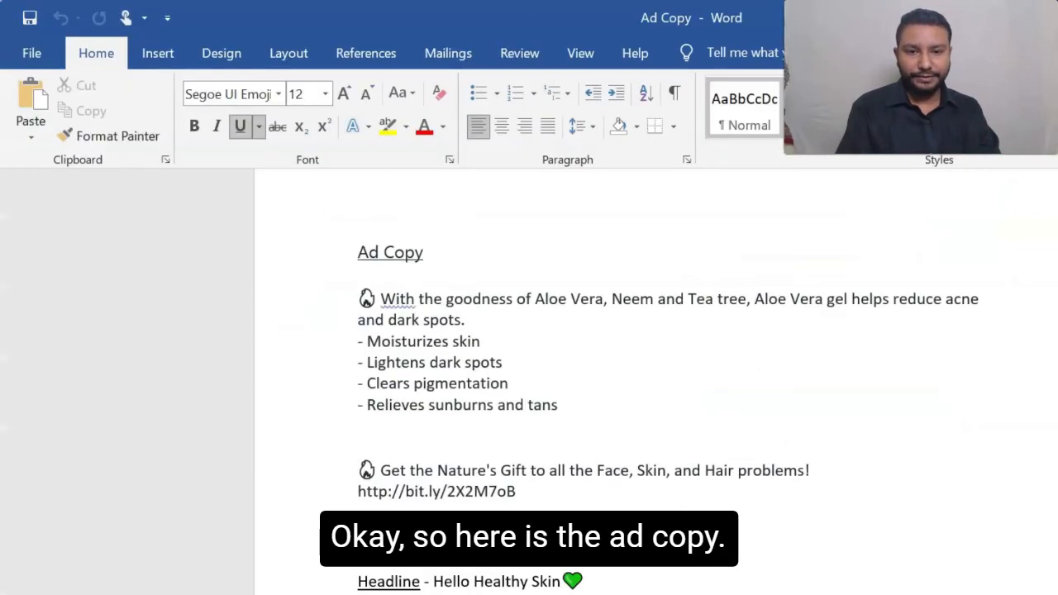
# - Copy the ad text from "With the goodness of Aloe Vera" through the bit.ly link and paste it into Ads Manager as the primary text
pyautogui.moveTo(569, 405); pyautogui.dragTo(419, 299)
pyautogui.click(520, 492)
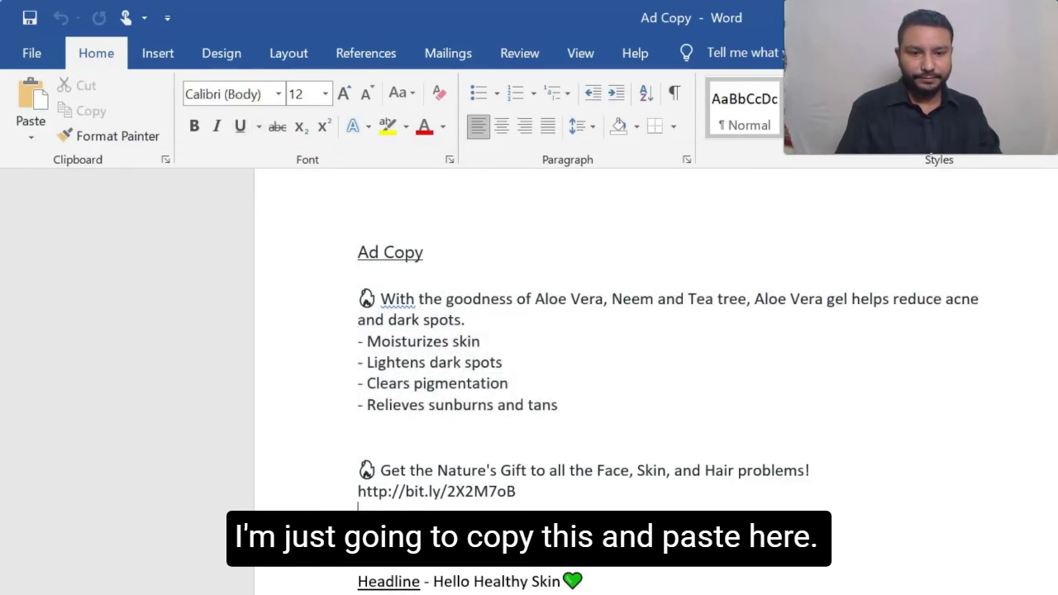
pyautogui.moveTo(520, 492); pyautogui.dragTo(359, 300)
pyautogui.hotkey('ctrl', 'c')
pyautogui.hotkey('alt', 'Tab')
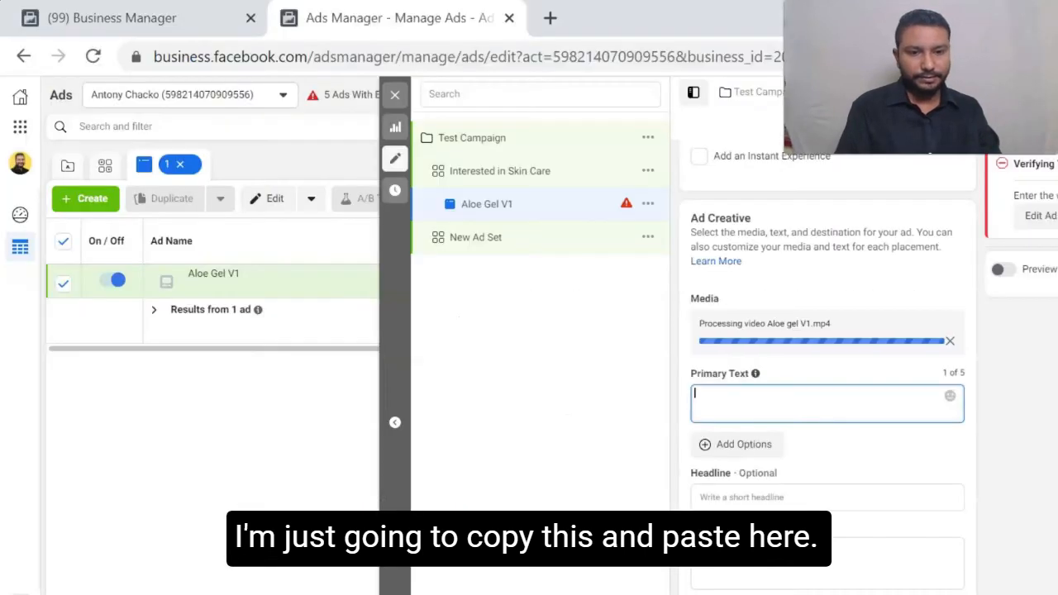
pyautogui.hotkey('ctrl', 'v')
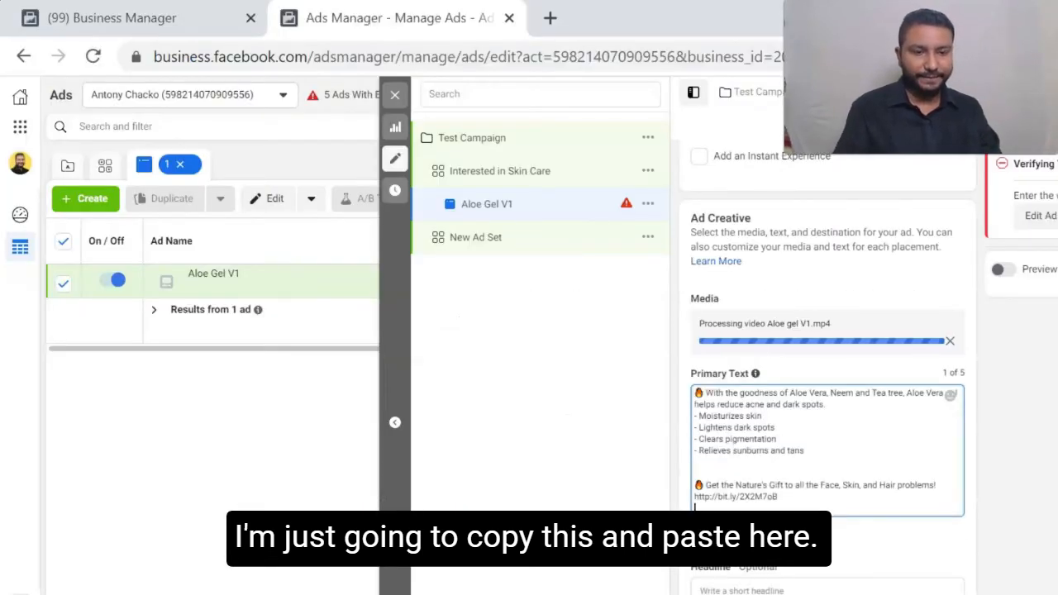
# - Copy "Hello Healthy Skin💚" from the Word document and paste it into Ads Manager as the ad's headline
pyautogui.scroll(-1, 827, 331)
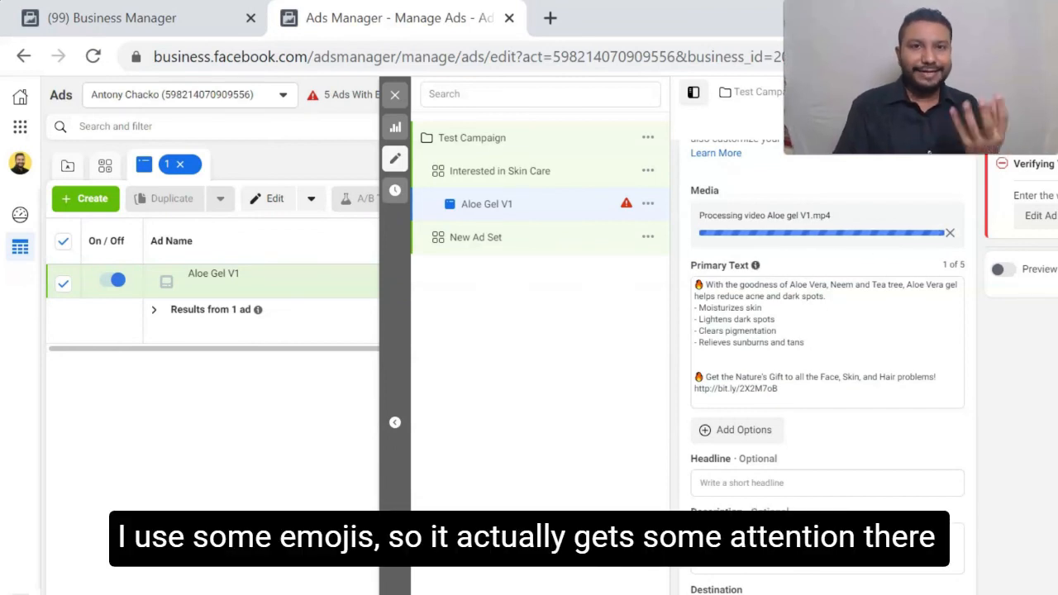
pyautogui.scroll(-3, 827, 372)
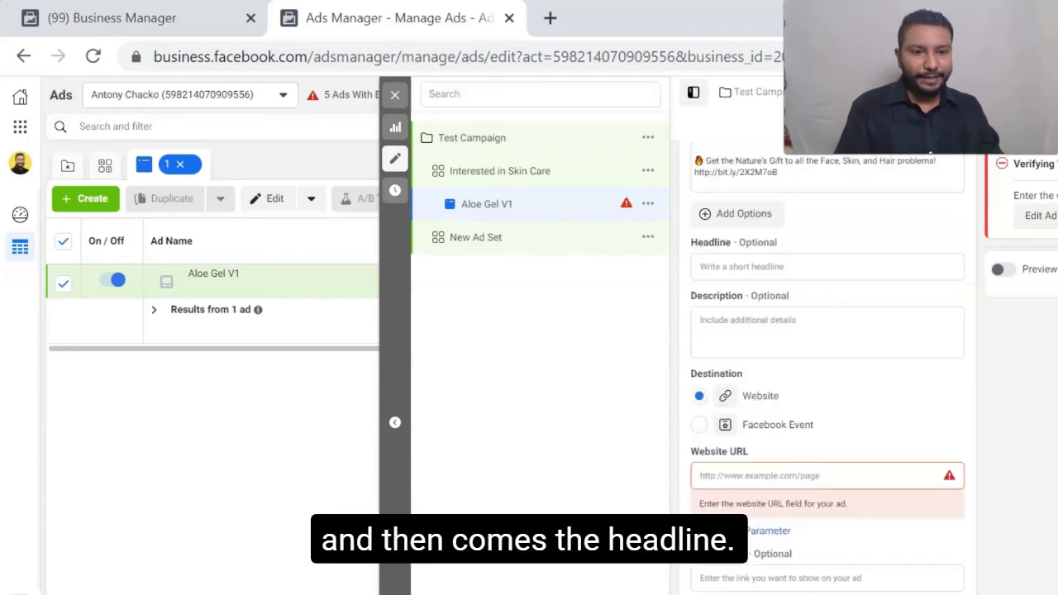
pyautogui.click(701, 266)
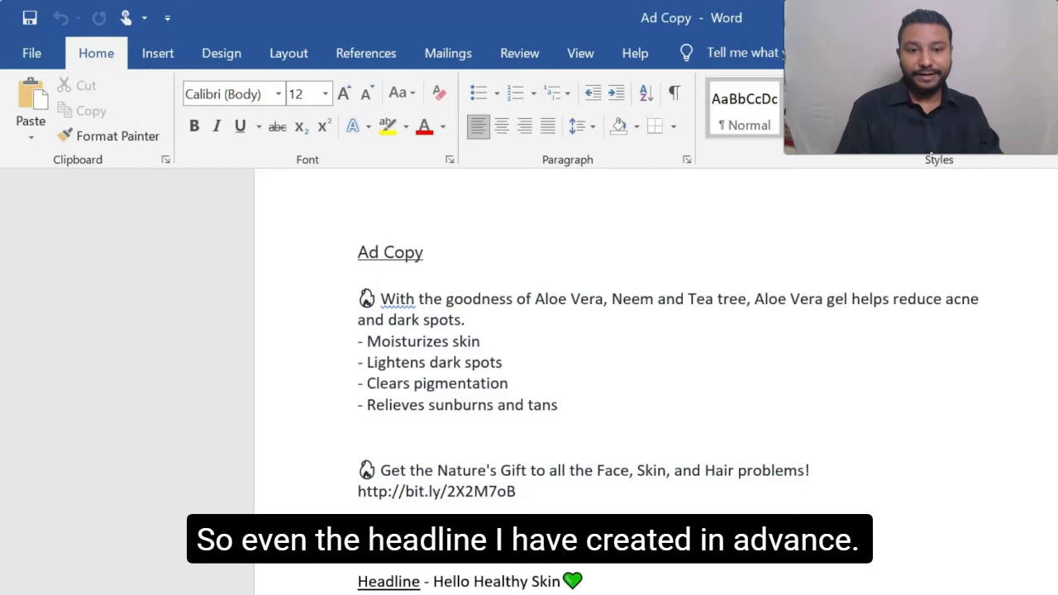
pyautogui.moveTo(584, 582); pyautogui.dragTo(434, 582)
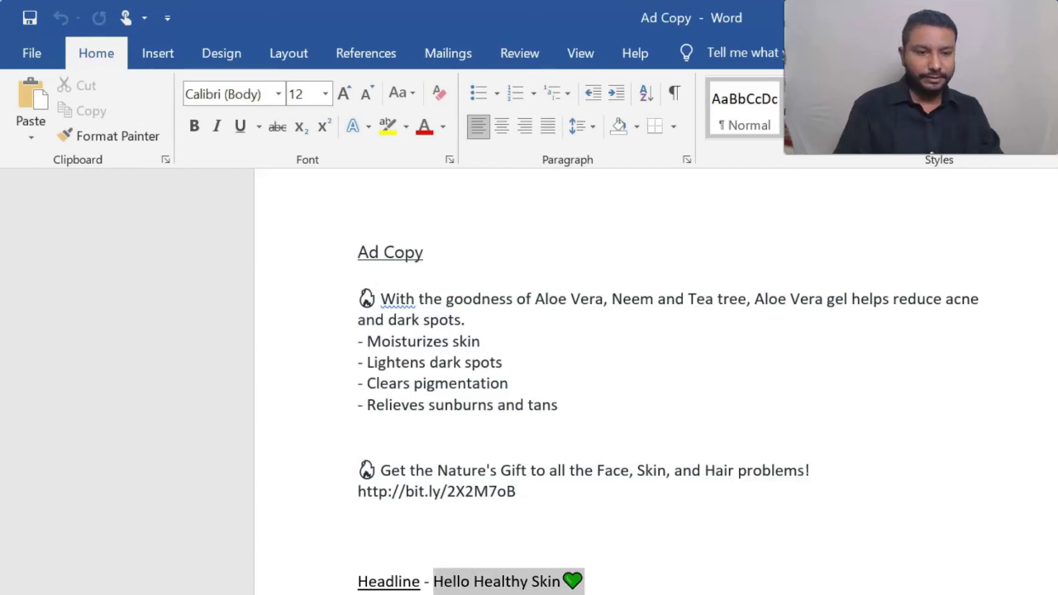
pyautogui.hotkey('alt', 'Tab')
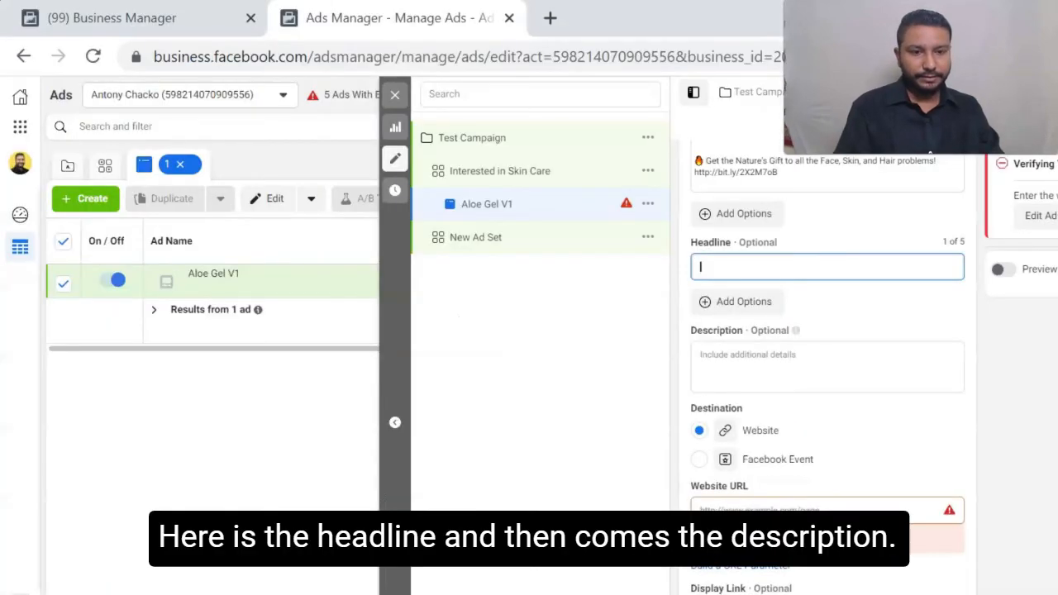
pyautogui.hotkey('ctrl', 'v')
# - Copy "Free Shipping all over India" from the Ad Copy document and paste it into Ads Manager as the ad's description
pyautogui.click(701, 355)
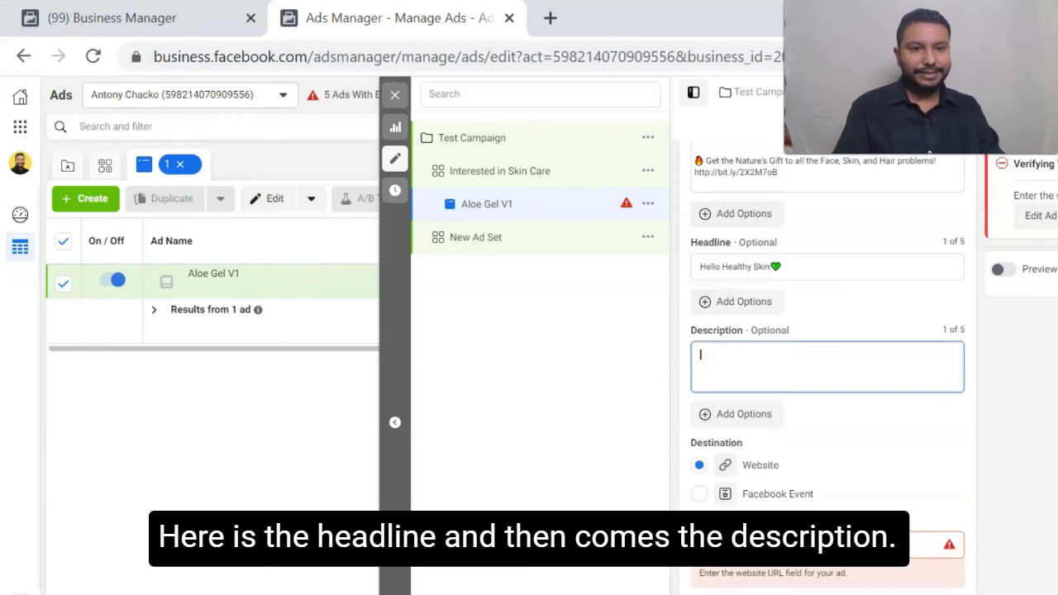
pyautogui.hotkey('alt', 'Tab')
pyautogui.click(503, 471)
pyautogui.scroll(-1, 504, 470)
pyautogui.moveTo(410, 549); pyautogui.dragTo(570, 549)
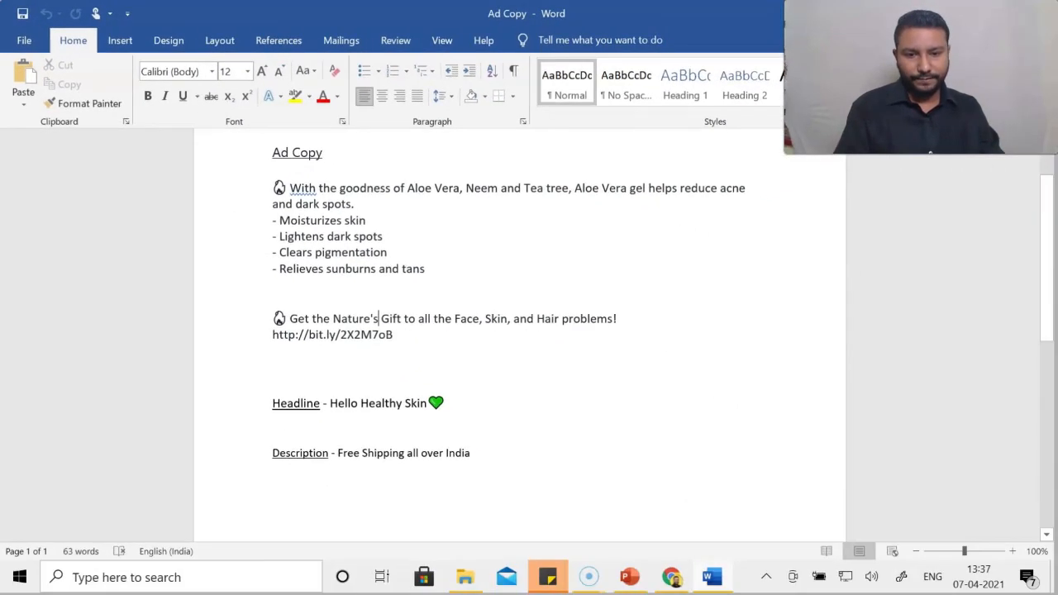
pyautogui.hotkey('ctrl', 'c')
pyautogui.hotkey('alt', 'Tab')
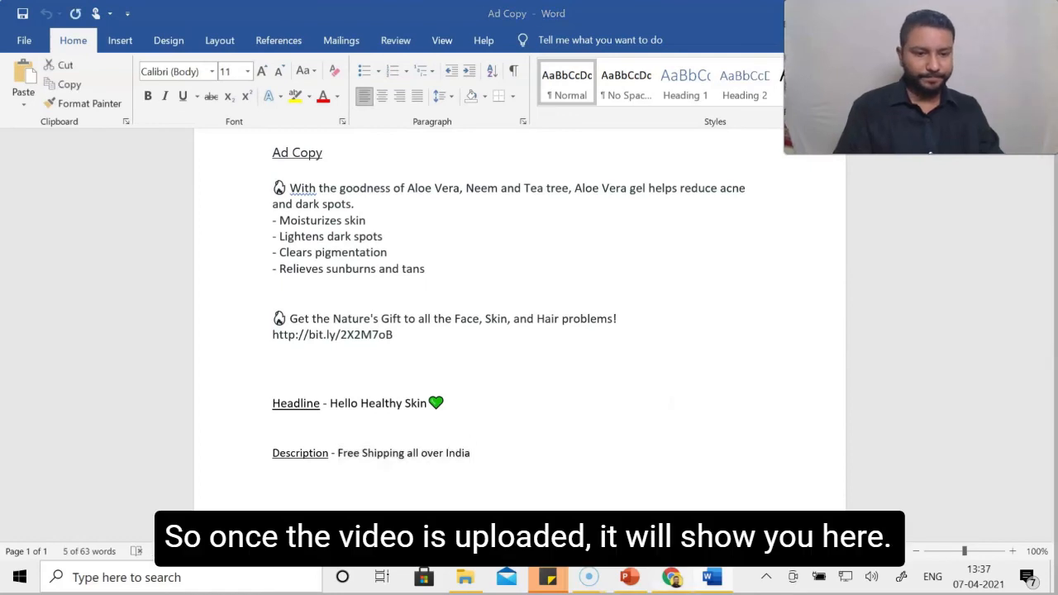
pyautogui.hotkey('ctrl', 'v')
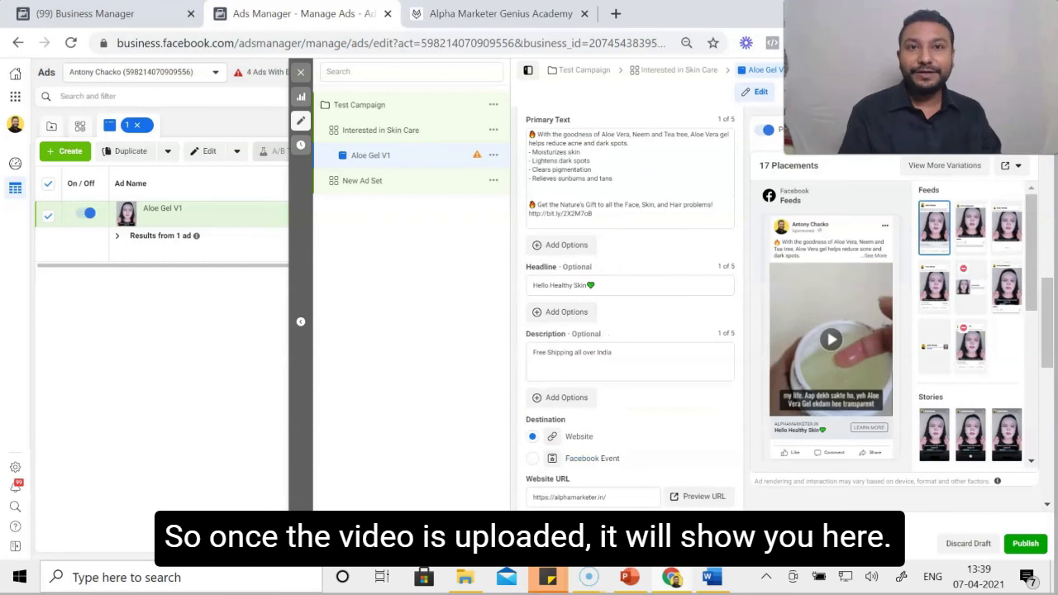
# - Examine the thumbnail options in the editor for the Aloe gel V1 video, and close the editor without saving
pyautogui.scroll(-2, 630, 306)
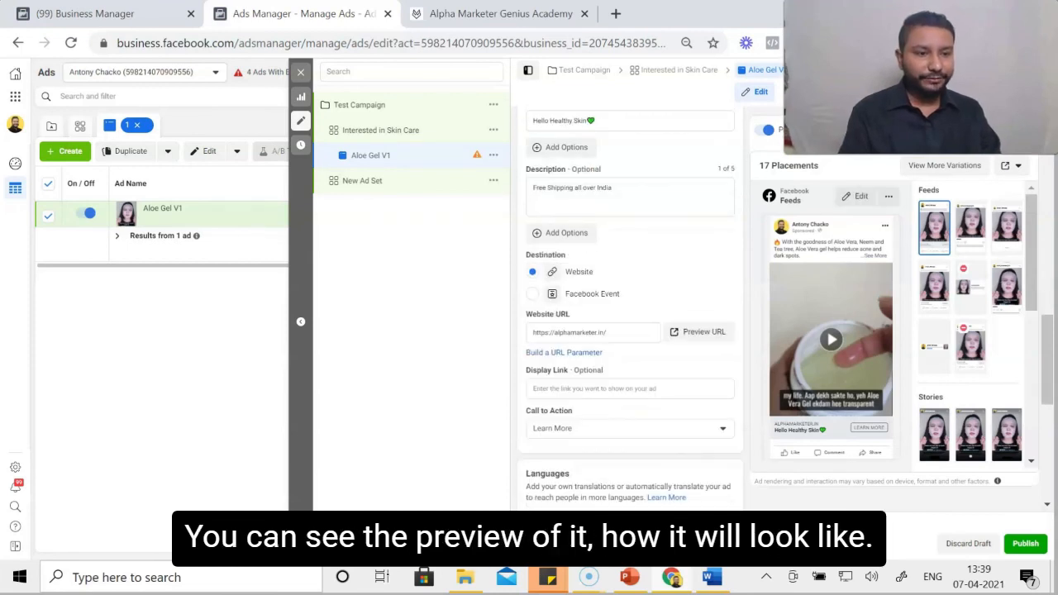
pyautogui.scroll(2, 630, 306)
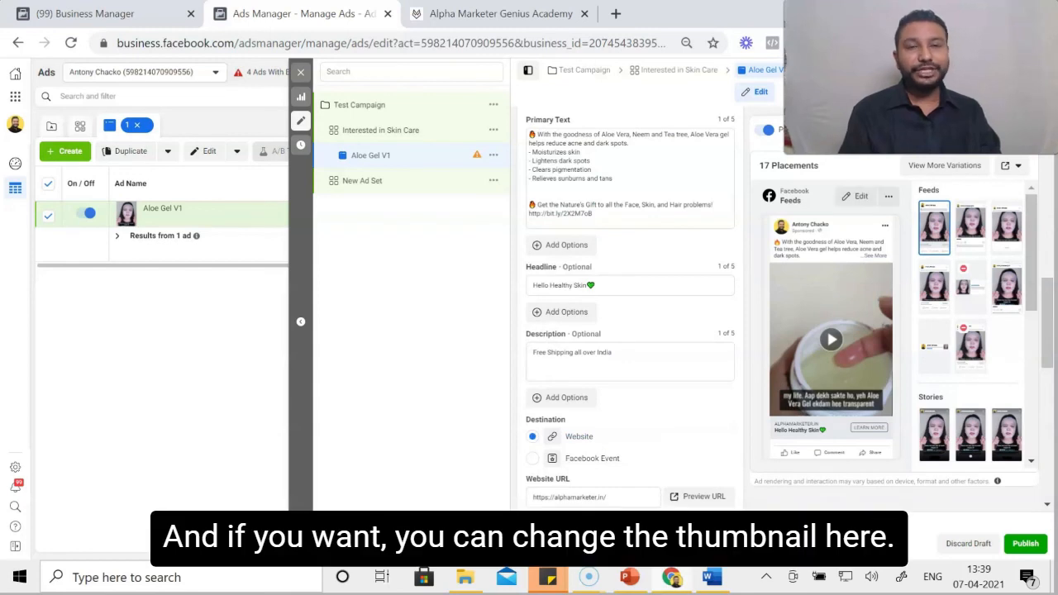
pyautogui.scroll(4, 630, 306)
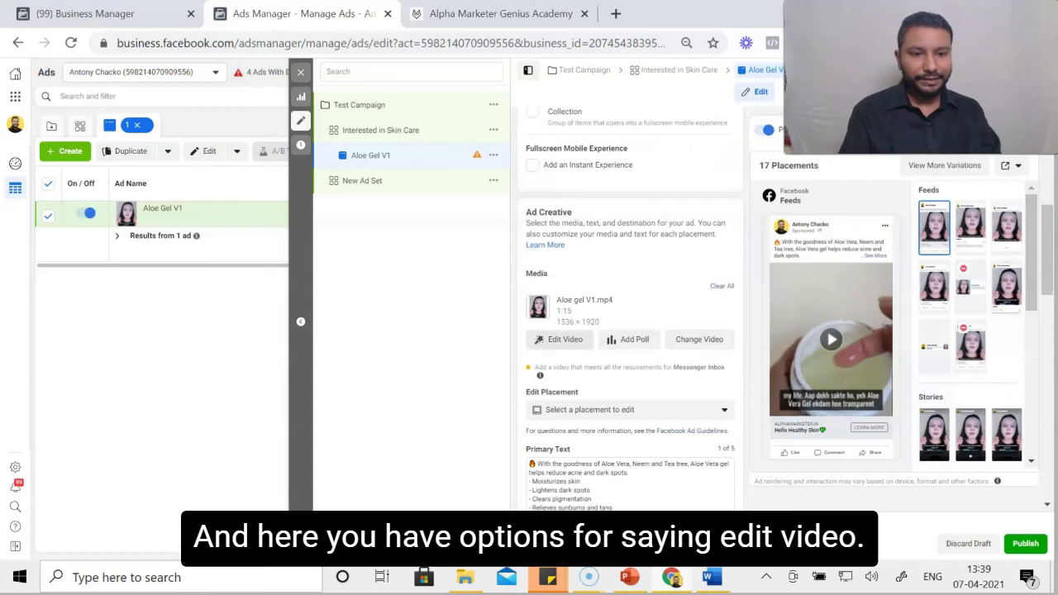
pyautogui.click(559, 339)
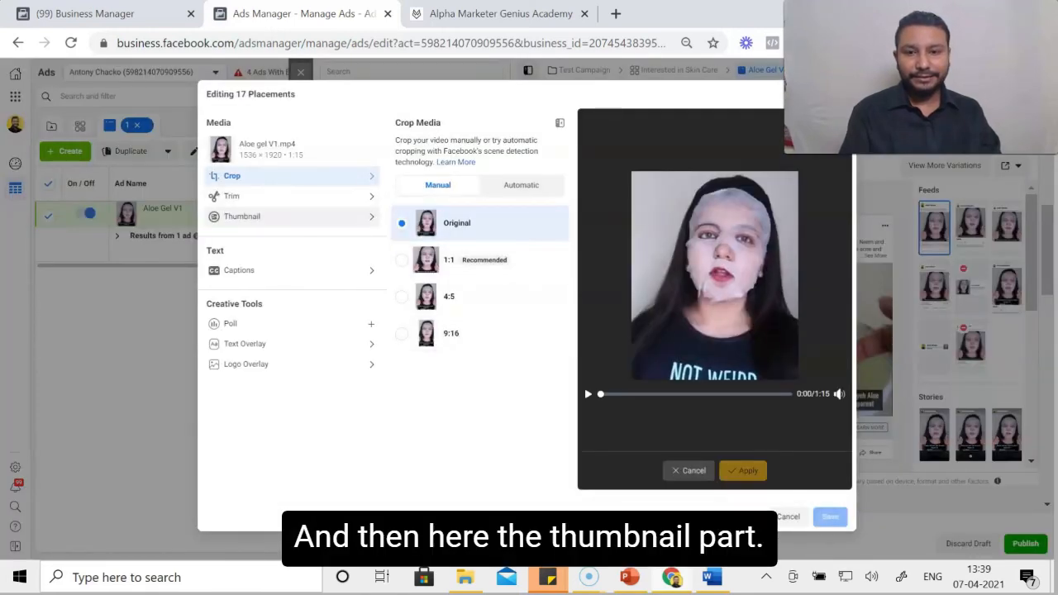
pyautogui.click(243, 216)
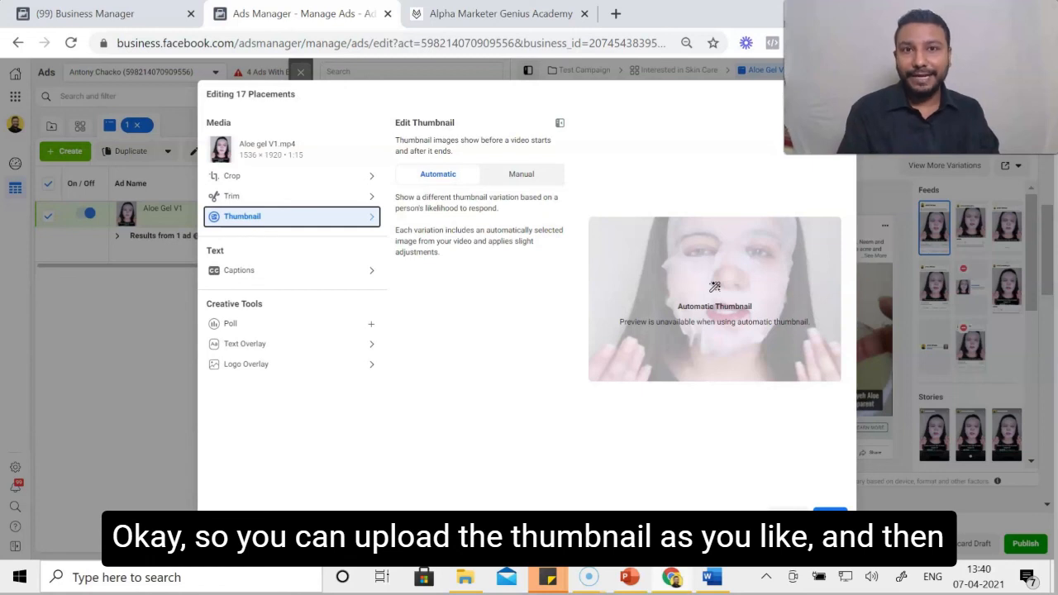
pyautogui.click(788, 515)
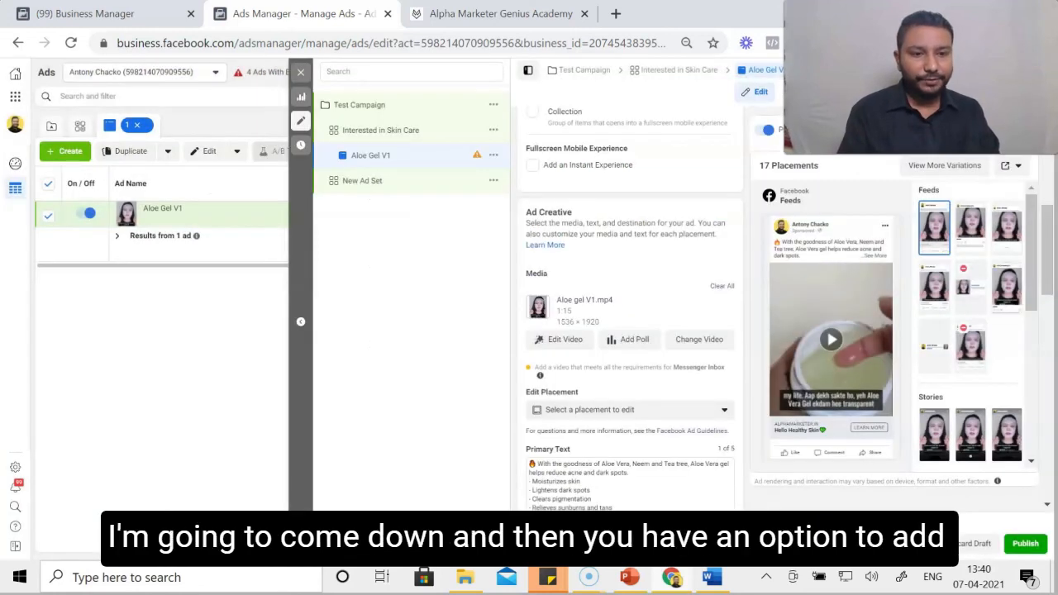
# - Enter alphamarketer.in as the ad's display link, below the website URL
pyautogui.scroll(-3, 630, 331)
pyautogui.scroll(-1, 630, 331)
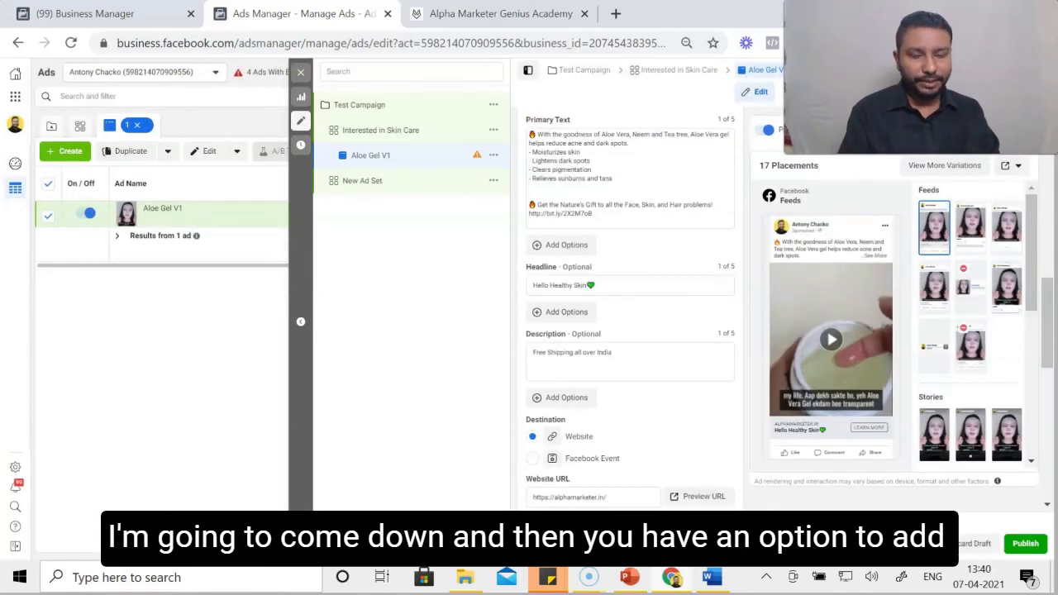
pyautogui.scroll(-4, 630, 331)
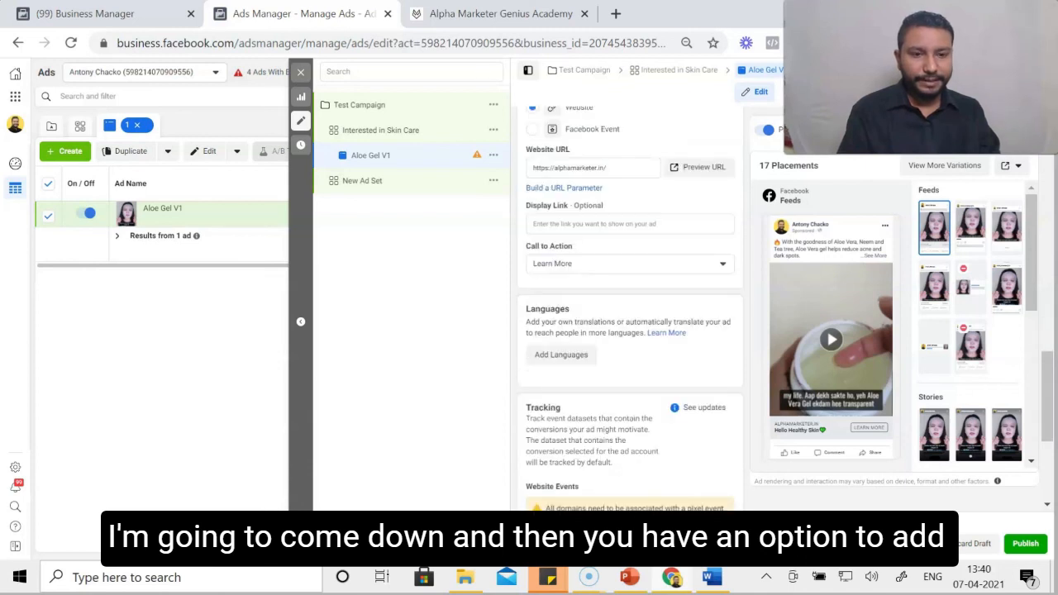
pyautogui.scroll(1, 630, 330)
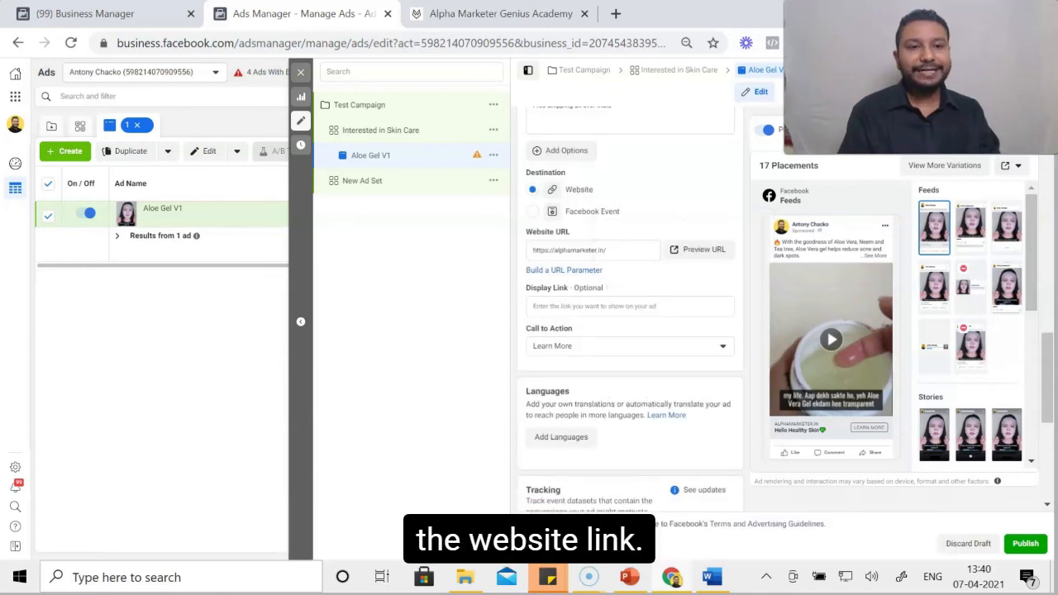
pyautogui.click(608, 251)
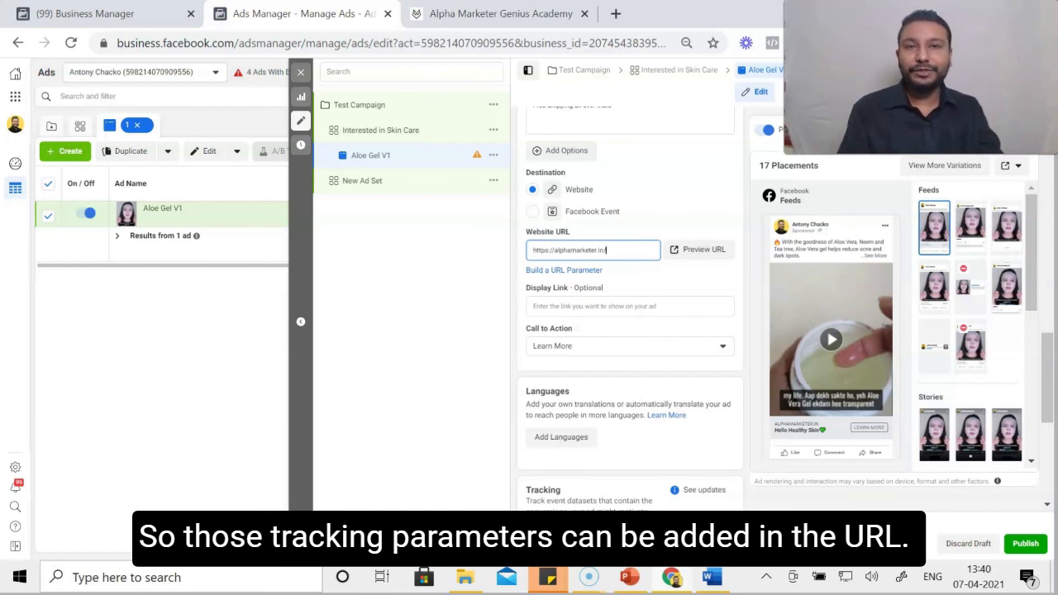
pyautogui.scroll(-1, 593, 321)
pyautogui.click(594, 224)
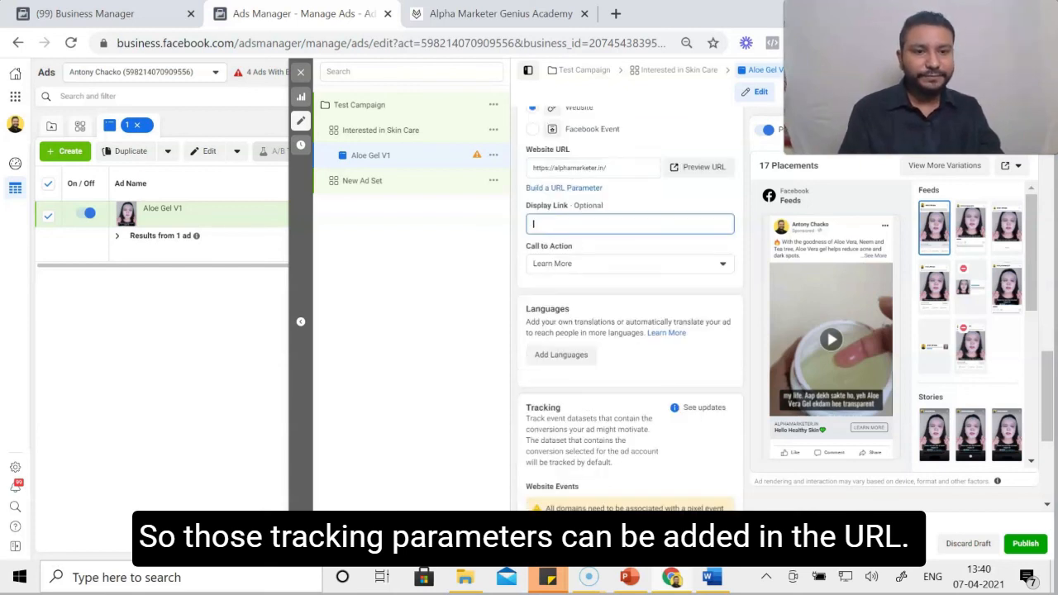
pyautogui.write('alphamarketer')
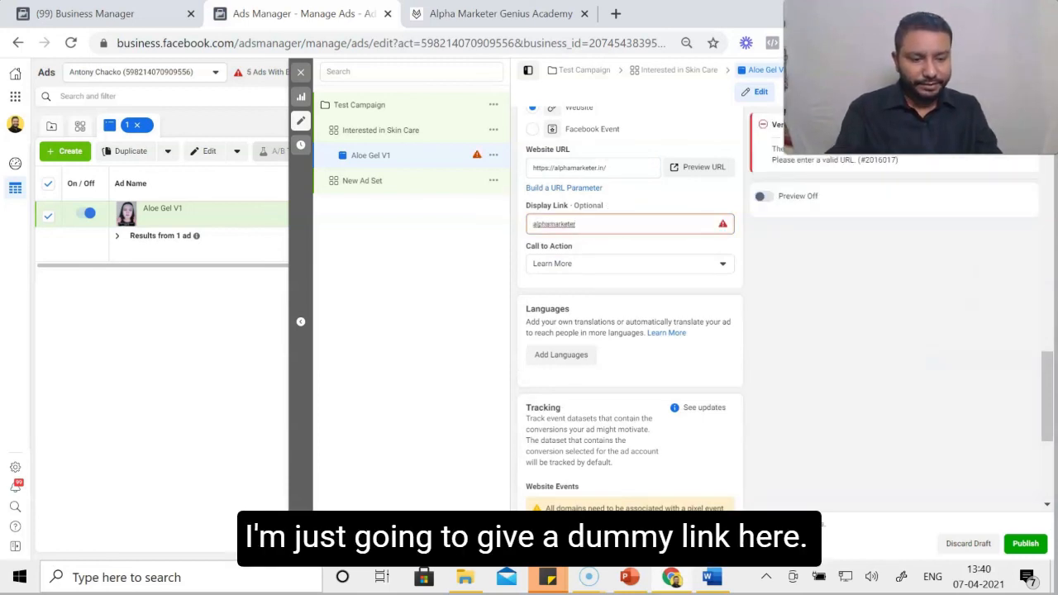
pyautogui.write('.in')
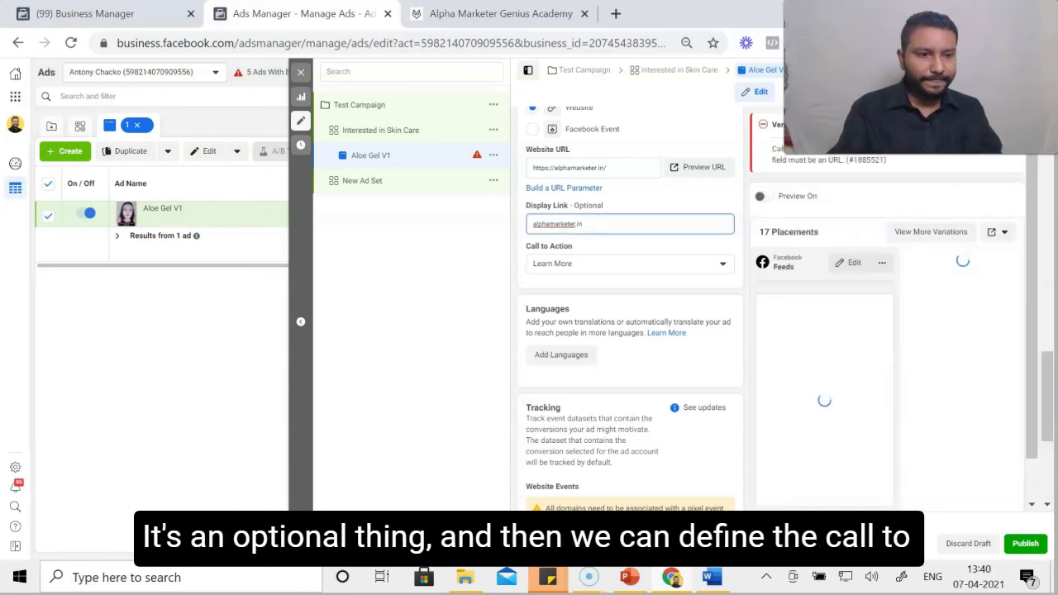
# - Set the ad's call to action to Shop Now
pyautogui.scroll(-1, 630, 308)
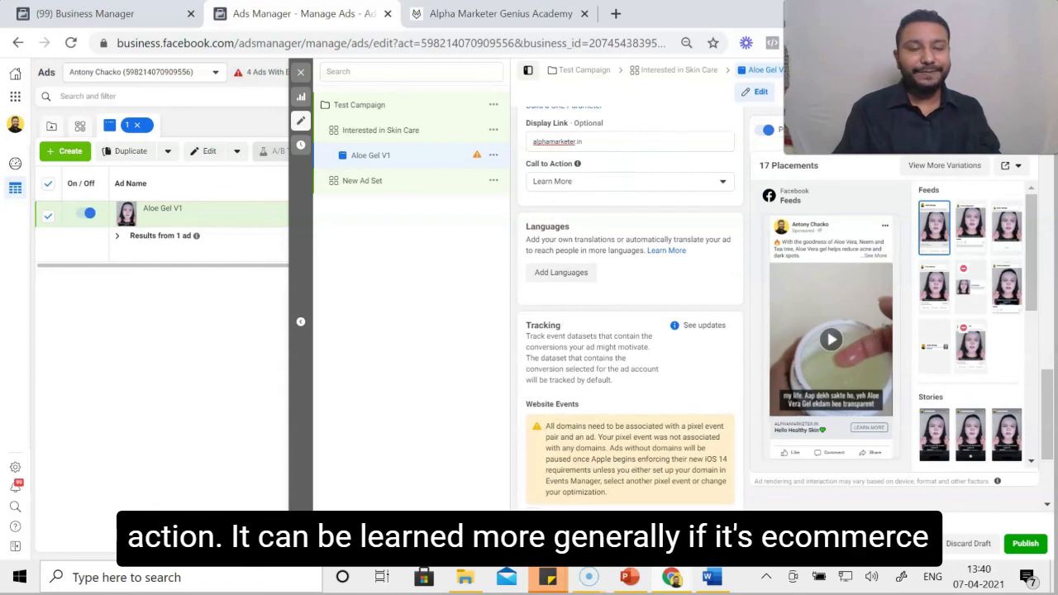
pyautogui.click(630, 182)
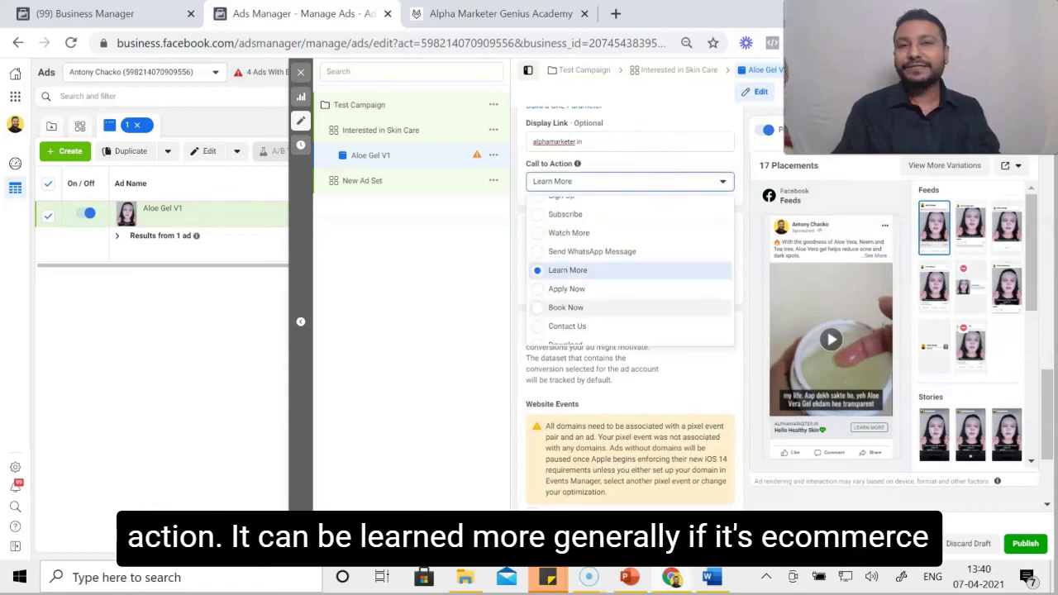
pyautogui.scroll(2, 628, 273)
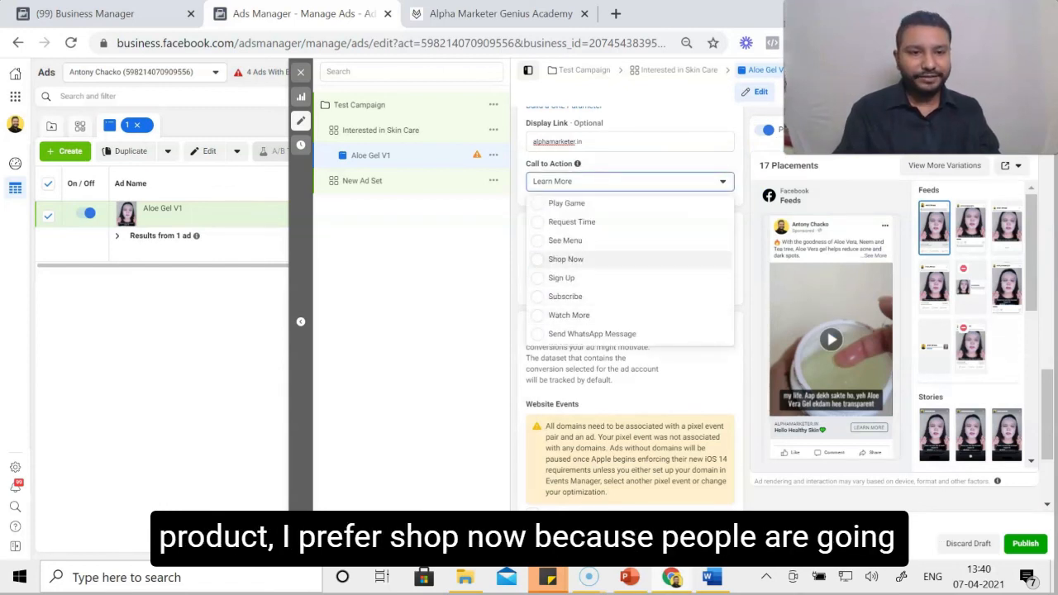
pyautogui.click(567, 260)
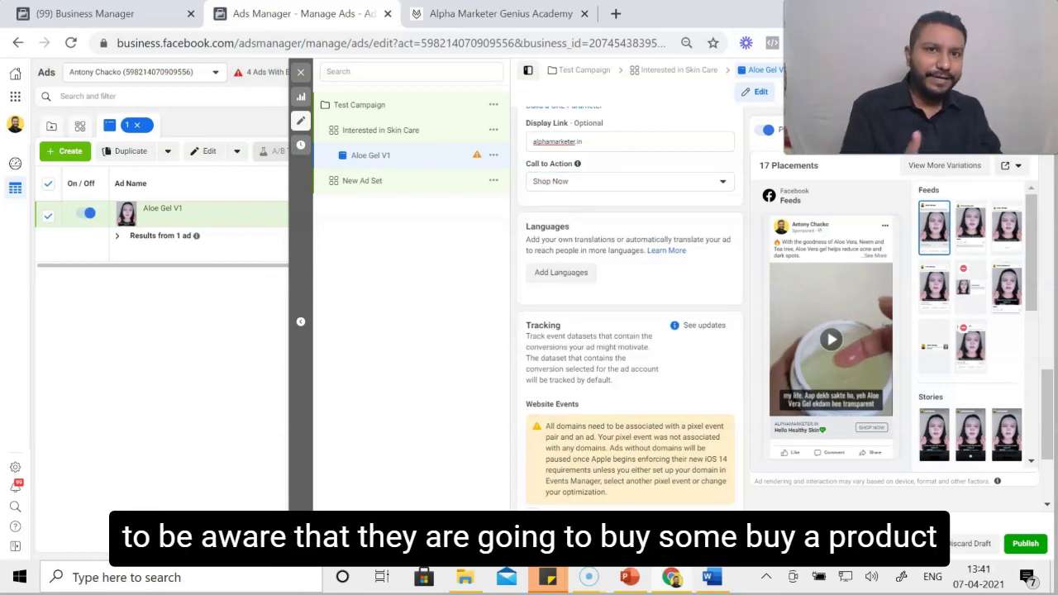
# - Check the ad's tracking settings, close the ad editor, and open Test Campaign and its Interested in Skin Care ad set to view the ad
pyautogui.scroll(-2, 630, 306)
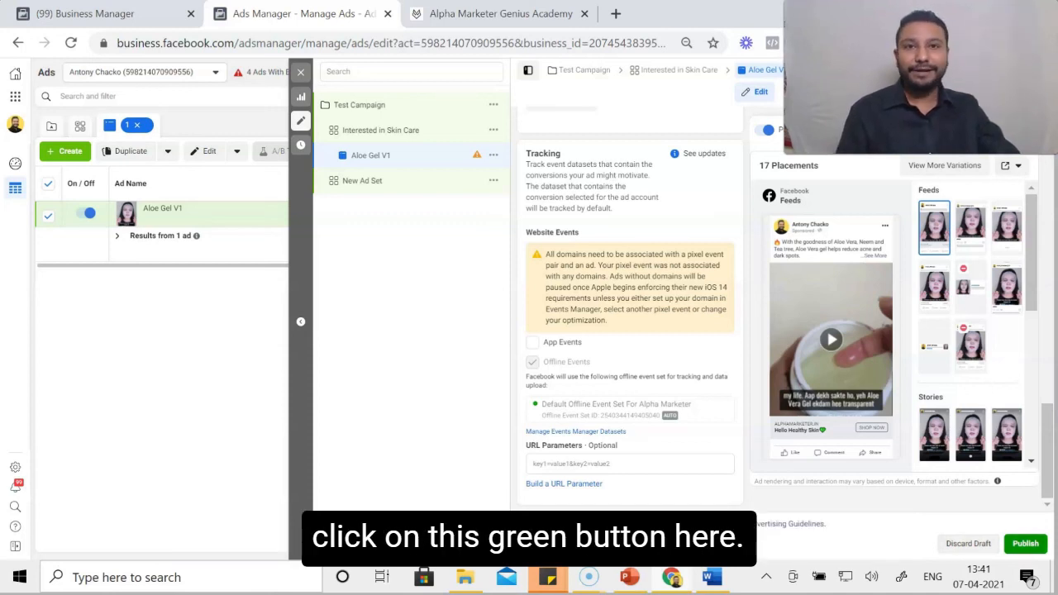
pyautogui.click(301, 73)
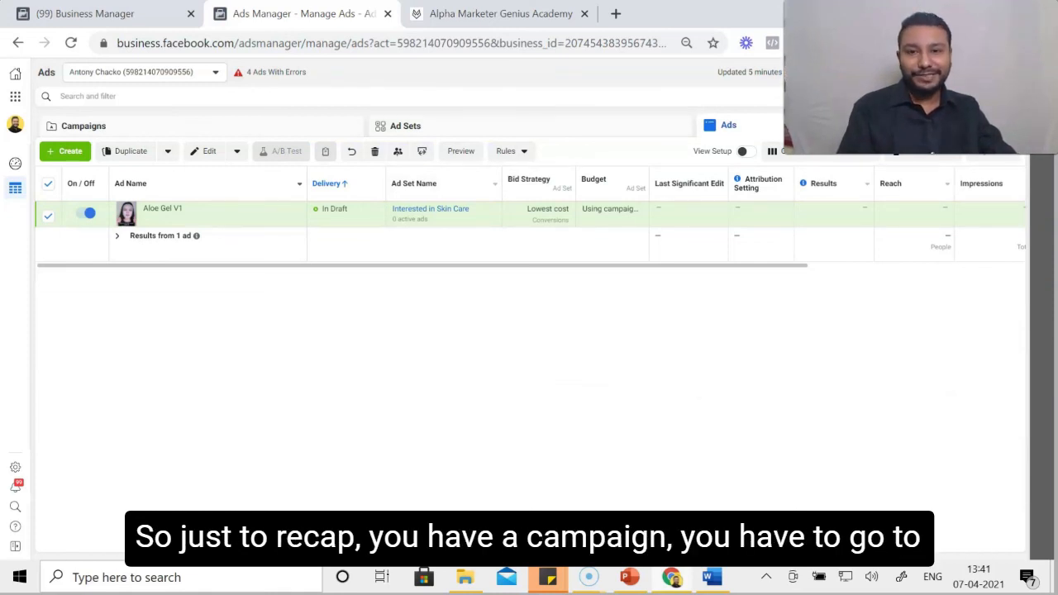
pyautogui.click(83, 125)
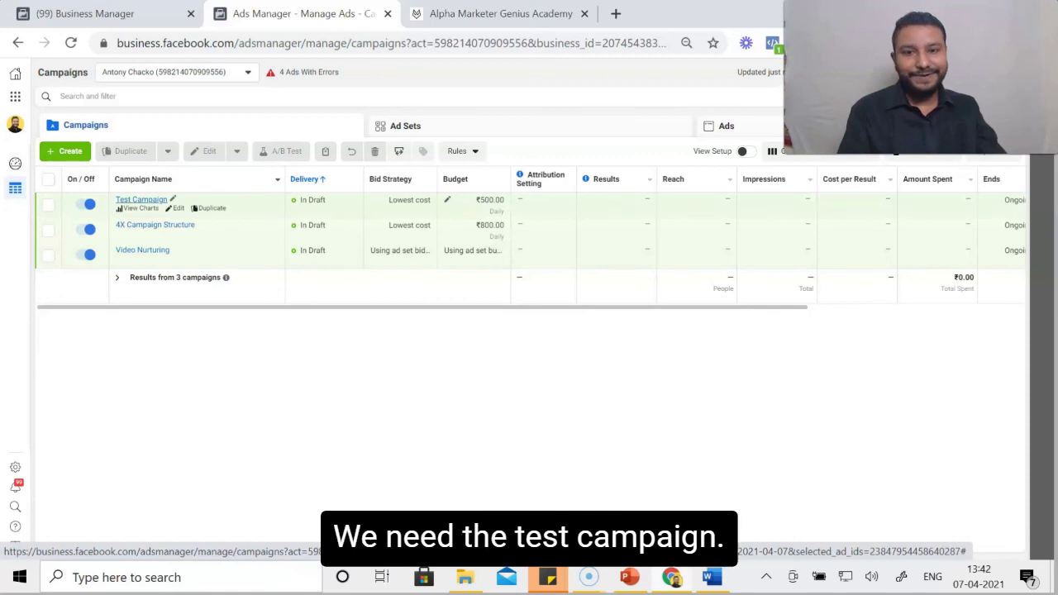
pyautogui.click(141, 200)
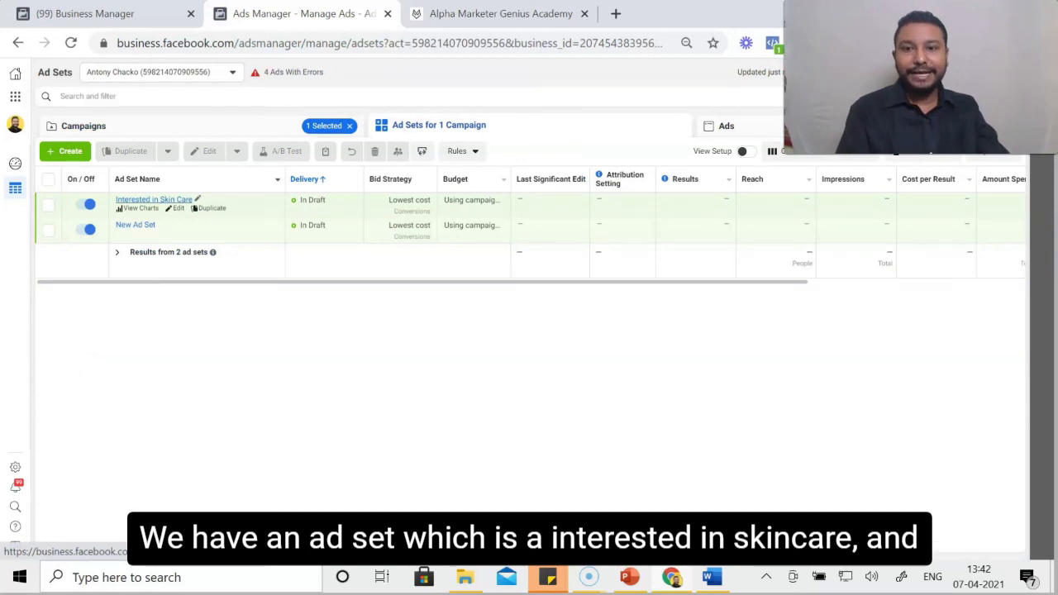
pyautogui.click(154, 199)
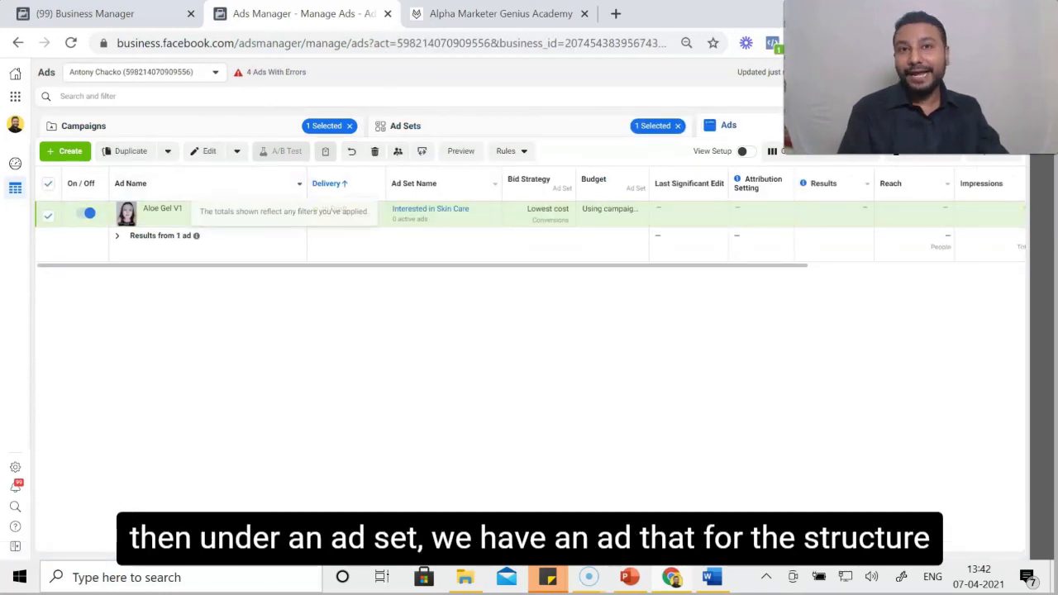